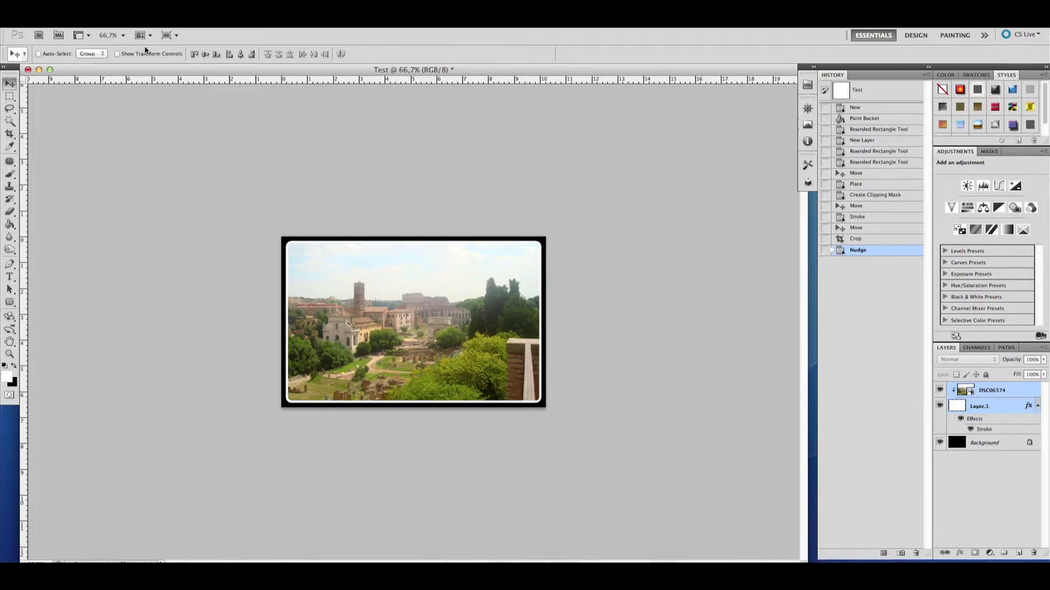
Create a new document 1000 pixels wide by 1000 pixels high
{"action": "left_click", "coordinate": [98, 29]}
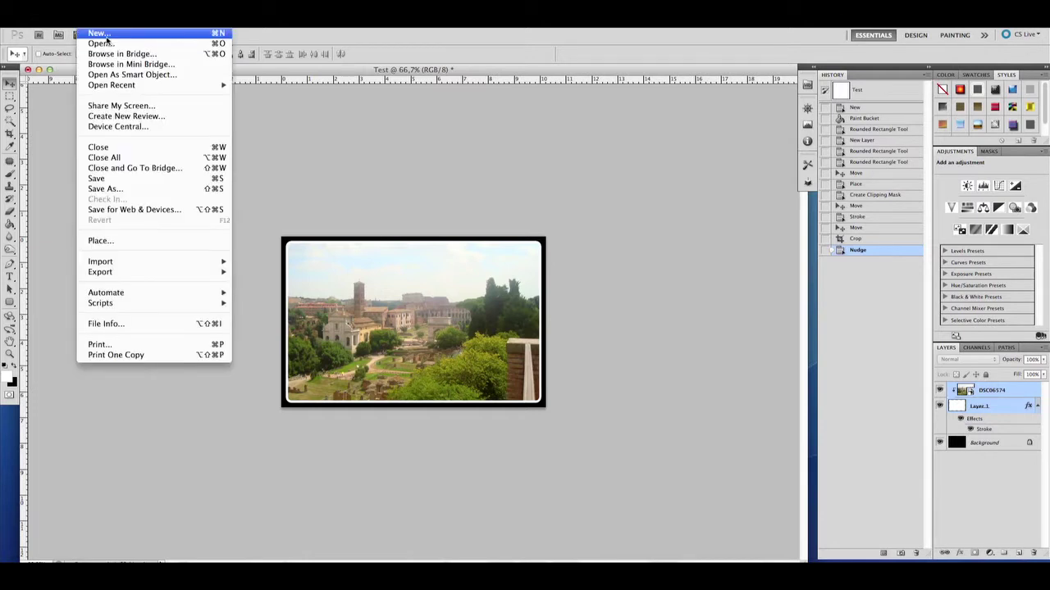
{"action": "left_click", "coordinate": [105, 34]}
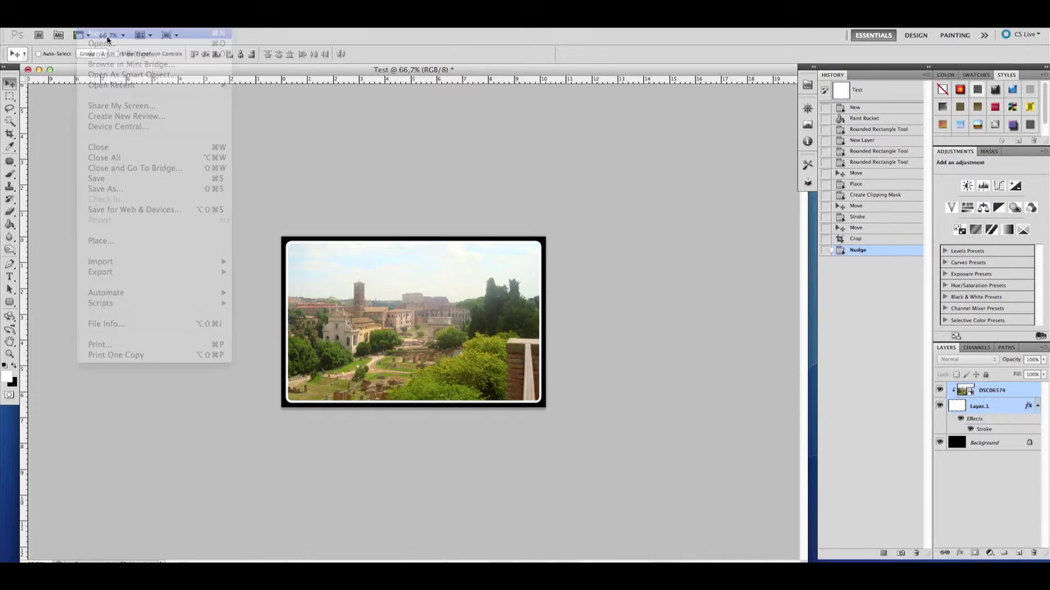
{"action": "double_click", "coordinate": [499, 290]}
{"action": "type", "text": "1000"}
{"action": "key", "text": "Tab"}
{"action": "type", "text": "1000"}
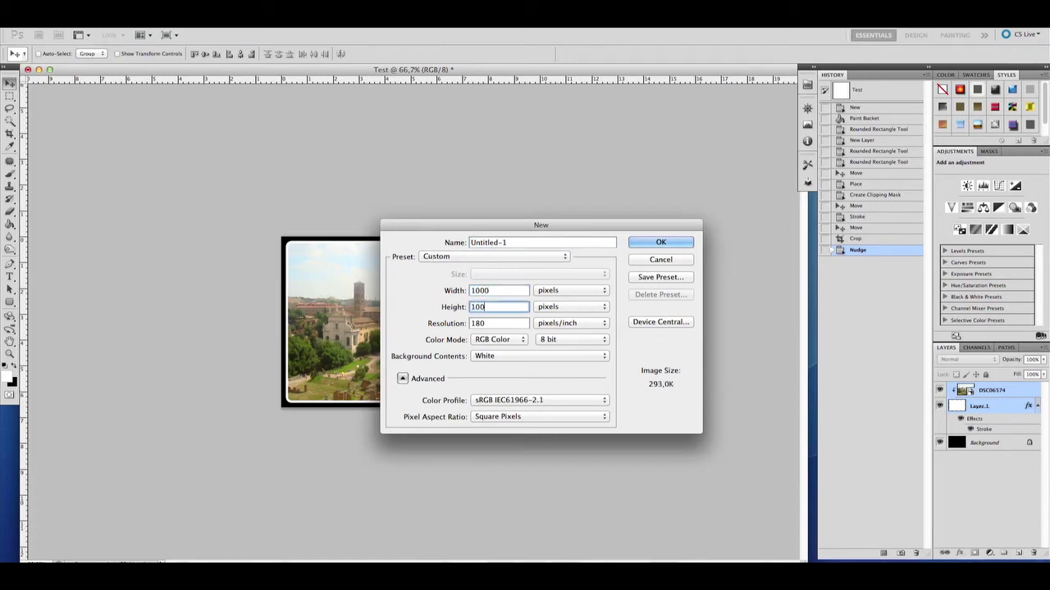
{"action": "key", "text": "Return"}
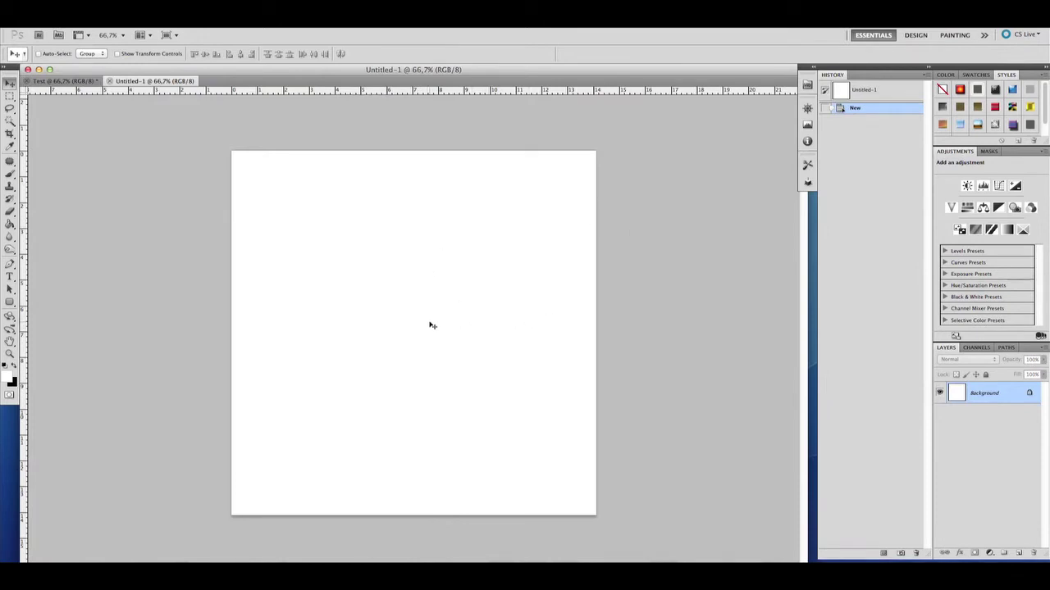
Paint-bucket the white canvas black and add an empty Layer 1 above the background
{"action": "left_click", "coordinate": [11, 366]}
{"action": "left_click", "coordinate": [10, 224]}
{"action": "left_click", "coordinate": [392, 265]}
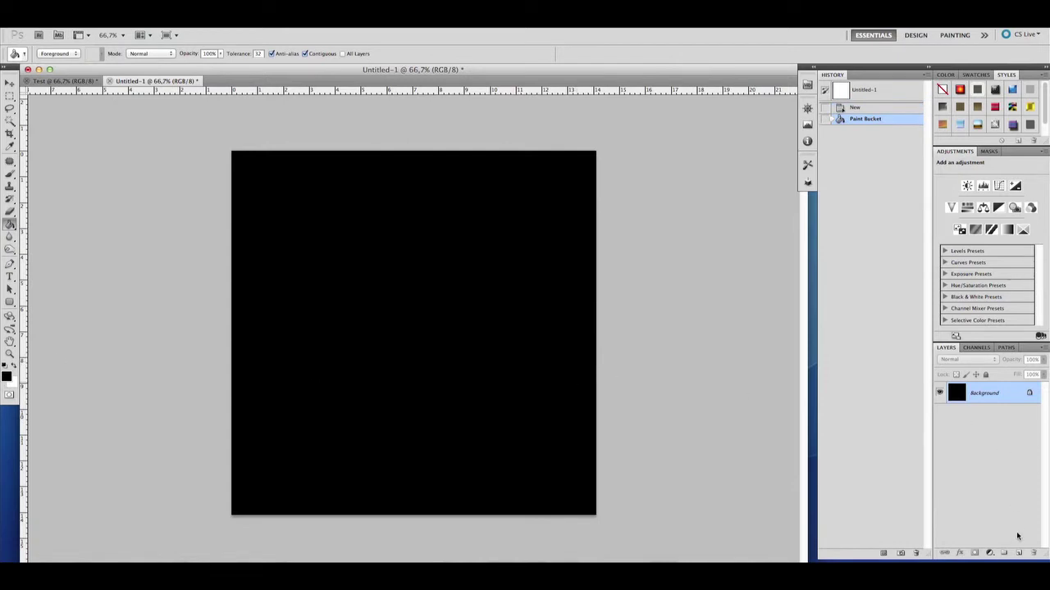
{"action": "left_click", "coordinate": [1018, 552]}
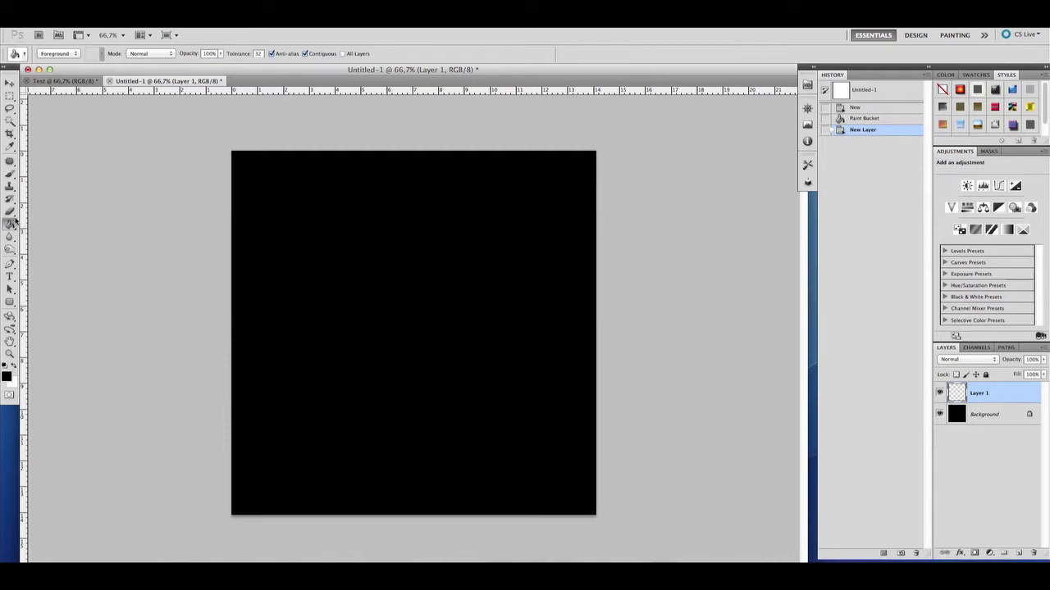
{"action": "left_click", "coordinate": [10, 302]}
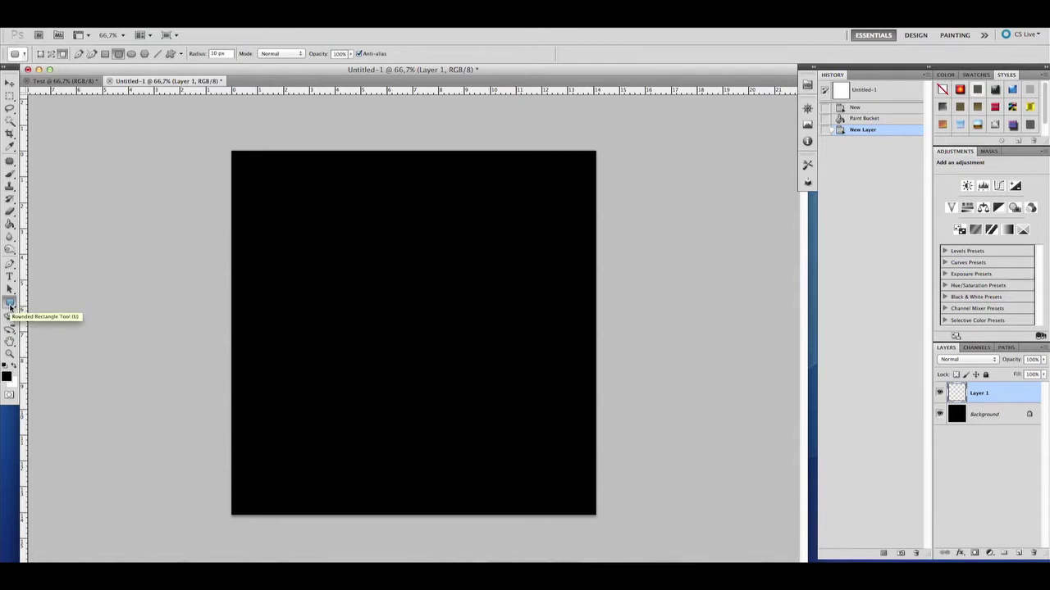
Draw a white rounded rectangle near the canvas's top-left using the Rounded Rectangle Tool
{"action": "left_click_drag", "start_coordinate": [10, 305], "coordinate": [82, 307]}
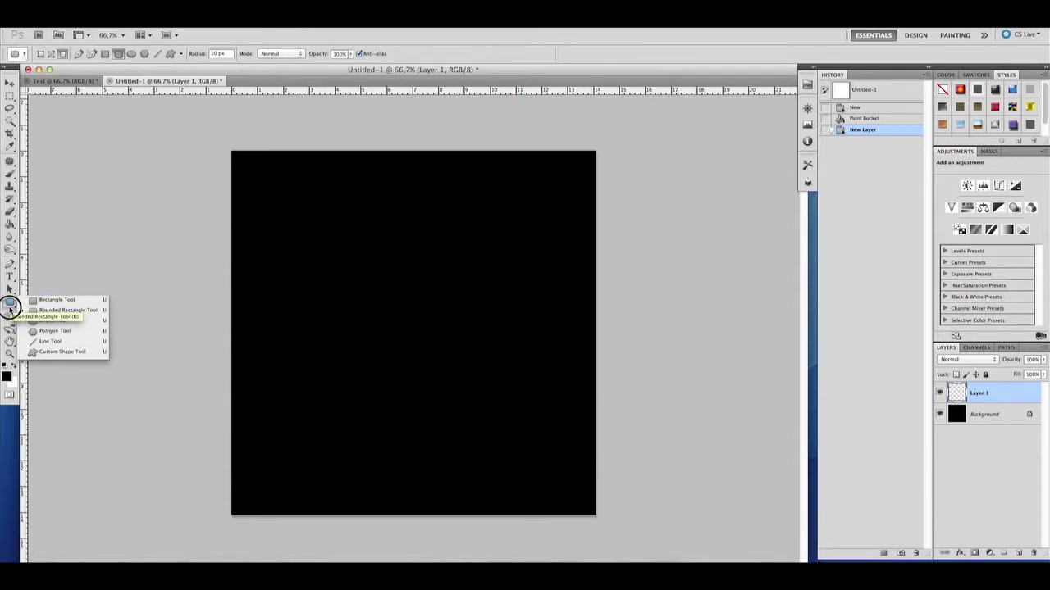
{"action": "left_click", "coordinate": [83, 315]}
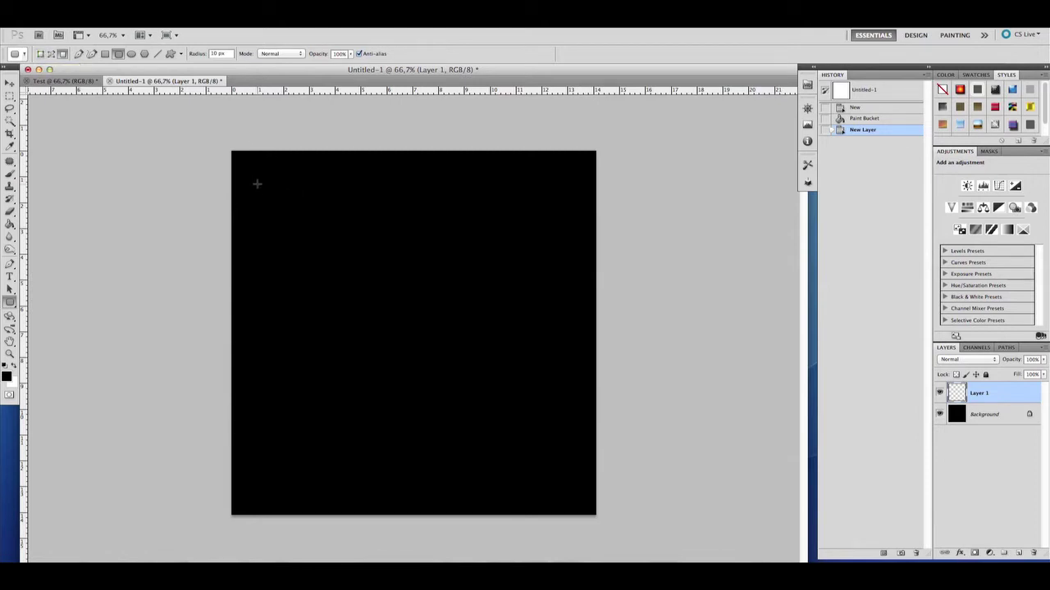
{"action": "left_click", "coordinate": [15, 369]}
{"action": "mouse_move", "coordinate": [244, 167]}
{"action": "left_mouse_down"}
{"action": "mouse_move", "coordinate": [369, 232]}
{"action": "mouse_move", "coordinate": [343, 219]}
{"action": "left_mouse_up"}
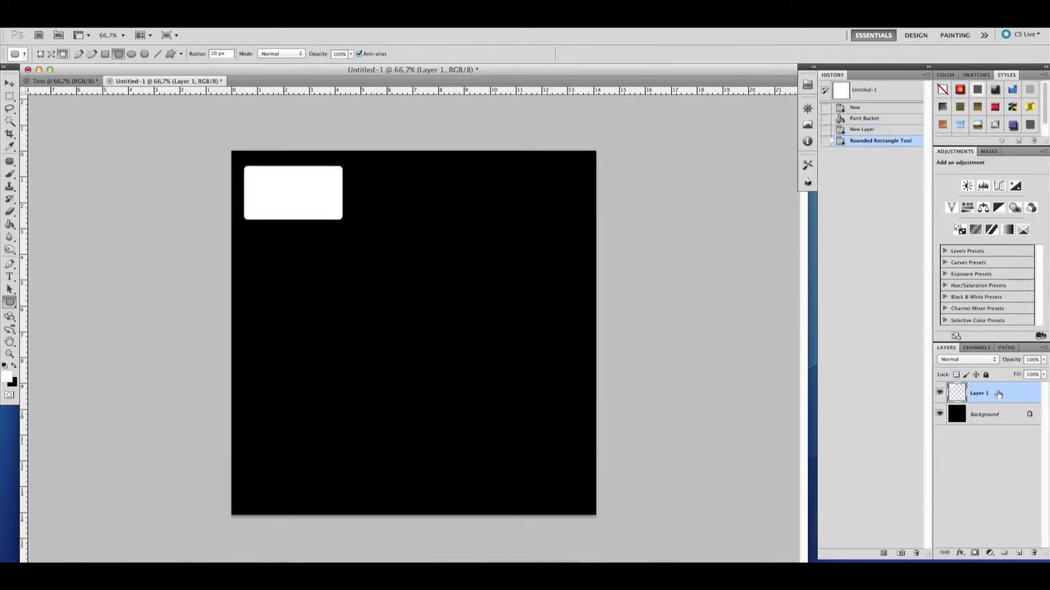
{"action": "right_click", "coordinate": [1005, 393]}
Duplicate the rectangle layer and move the copy beside the original
{"action": "left_click", "coordinate": [980, 348]}
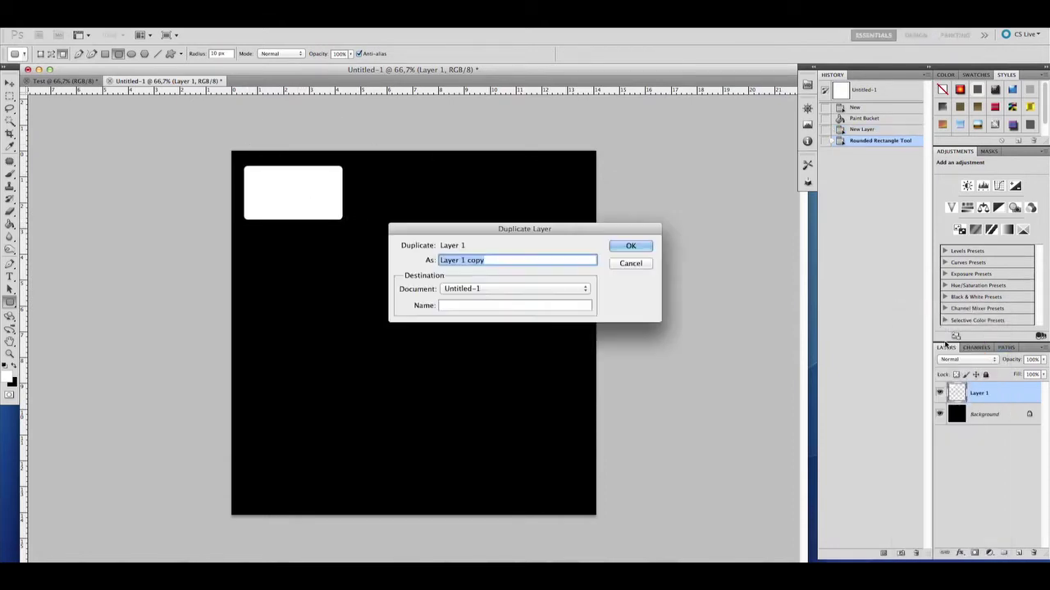
{"action": "left_click", "coordinate": [626, 244]}
{"action": "key", "text": "v"}
{"action": "left_click_drag", "start_coordinate": [311, 202], "coordinate": [426, 200]}
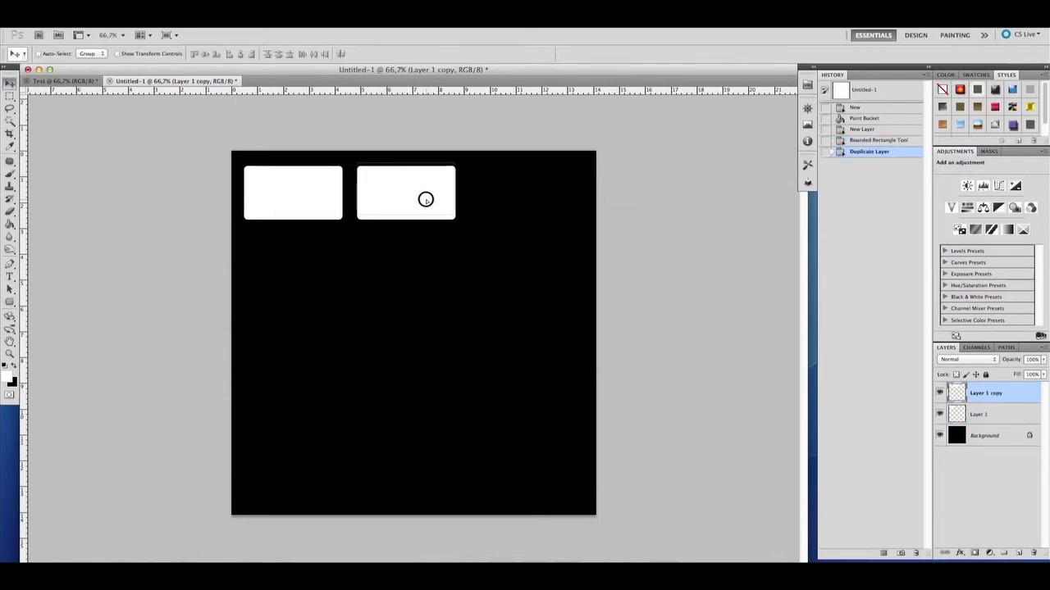
{"action": "left_click_drag", "start_coordinate": [426, 199], "coordinate": [425, 199]}
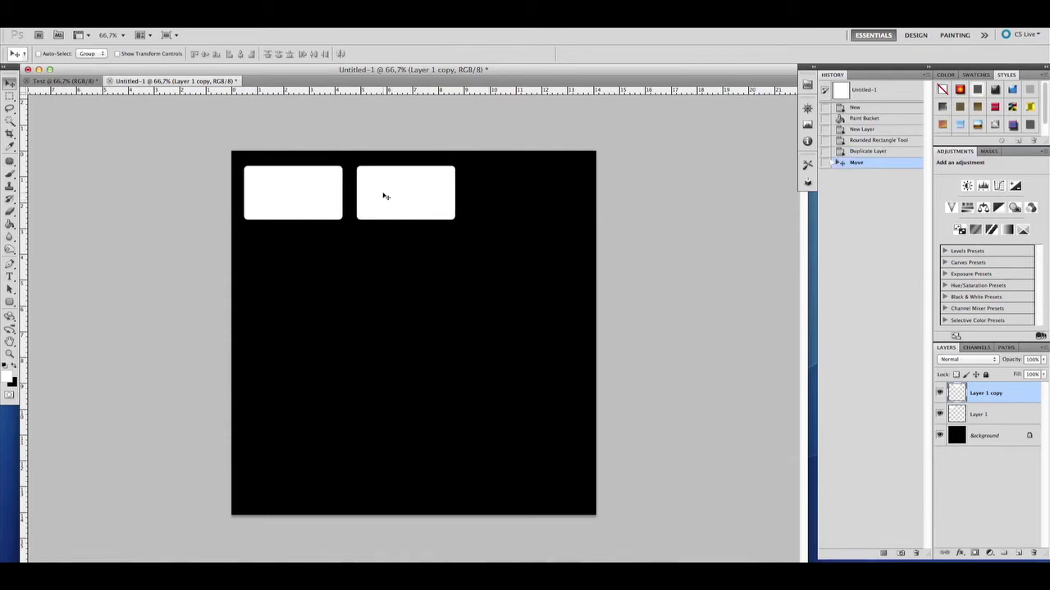
Duplicate the second rectangle and move it to the right end of the row
{"action": "right_click", "coordinate": [1014, 400]}
{"action": "left_click", "coordinate": [966, 347]}
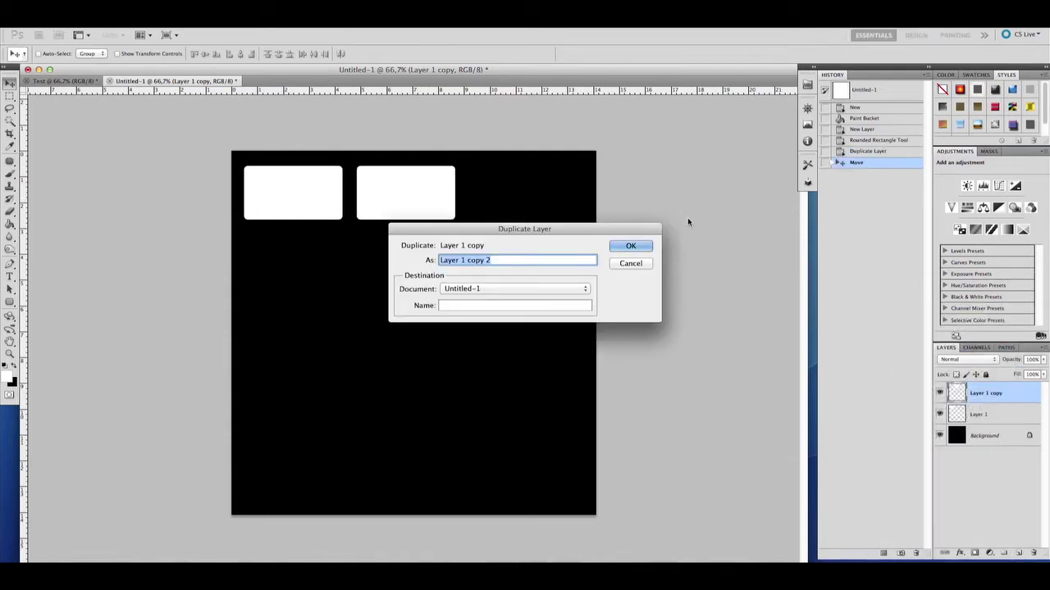
{"action": "left_click", "coordinate": [617, 246]}
{"action": "left_click_drag", "start_coordinate": [422, 204], "coordinate": [531, 203]}
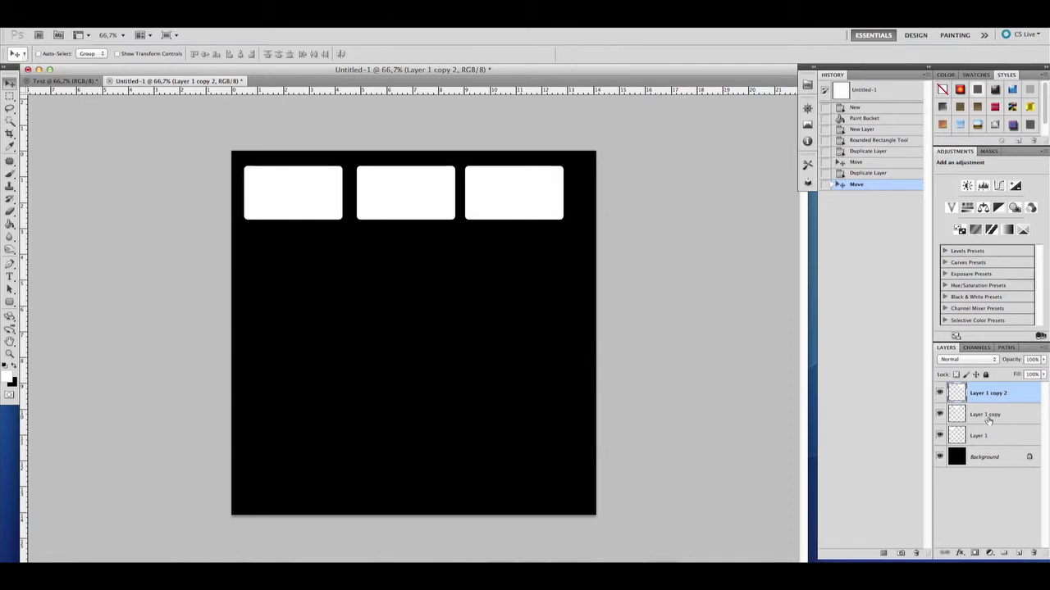
Merge the three rectangle layers into a single row layer
{"action": "left_click", "coordinate": [1012, 414], "text": "shift"}
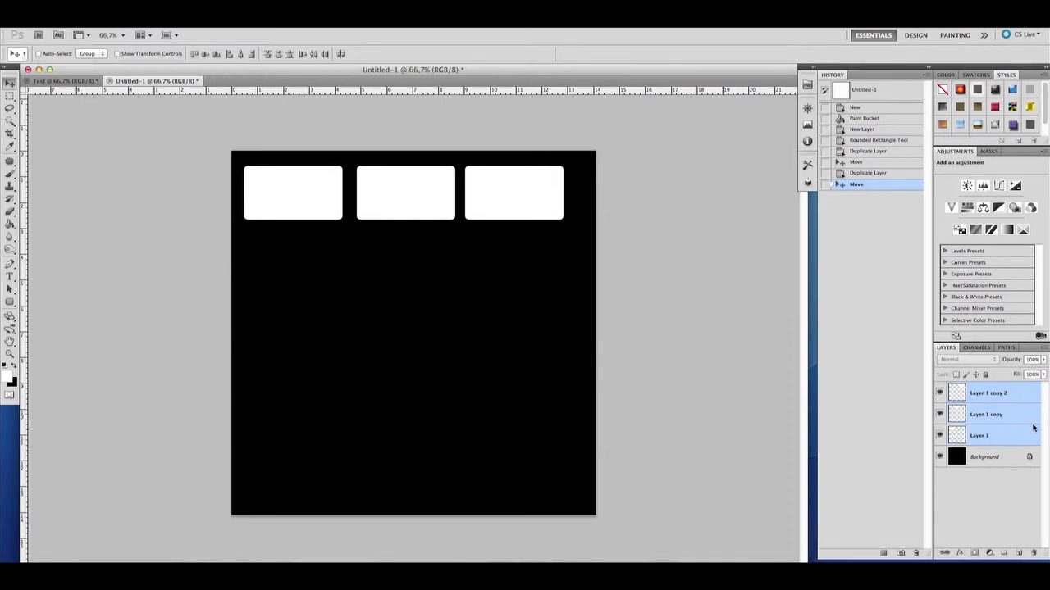
{"action": "right_click", "coordinate": [1016, 424]}
{"action": "left_click", "coordinate": [977, 530]}
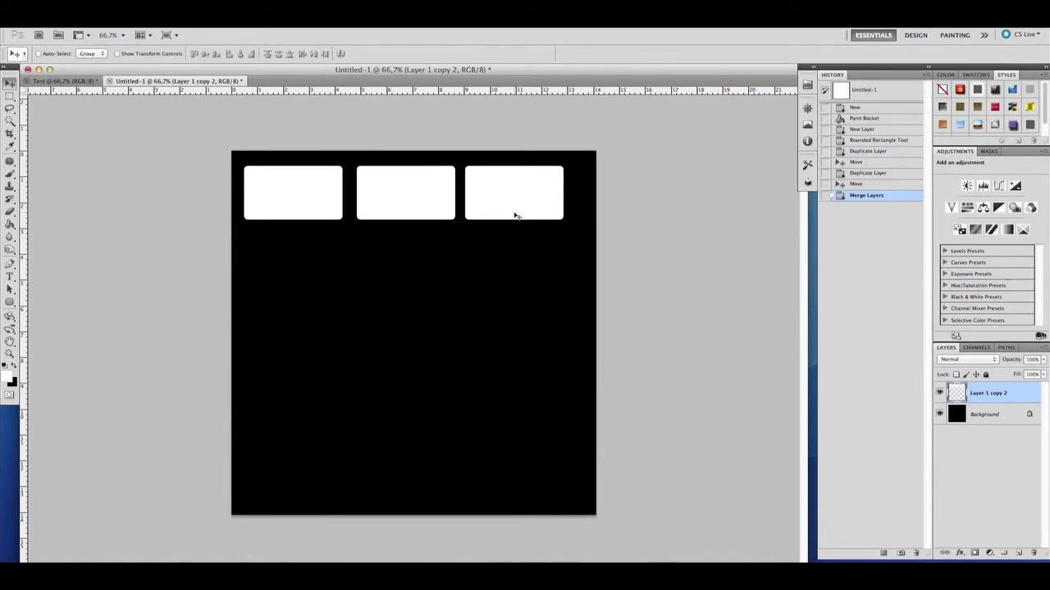
{"action": "left_click", "coordinate": [395, 200]}
Center the row horizontally and duplicate it into a second row below
{"action": "left_click_drag", "start_coordinate": [395, 200], "coordinate": [406, 200]}
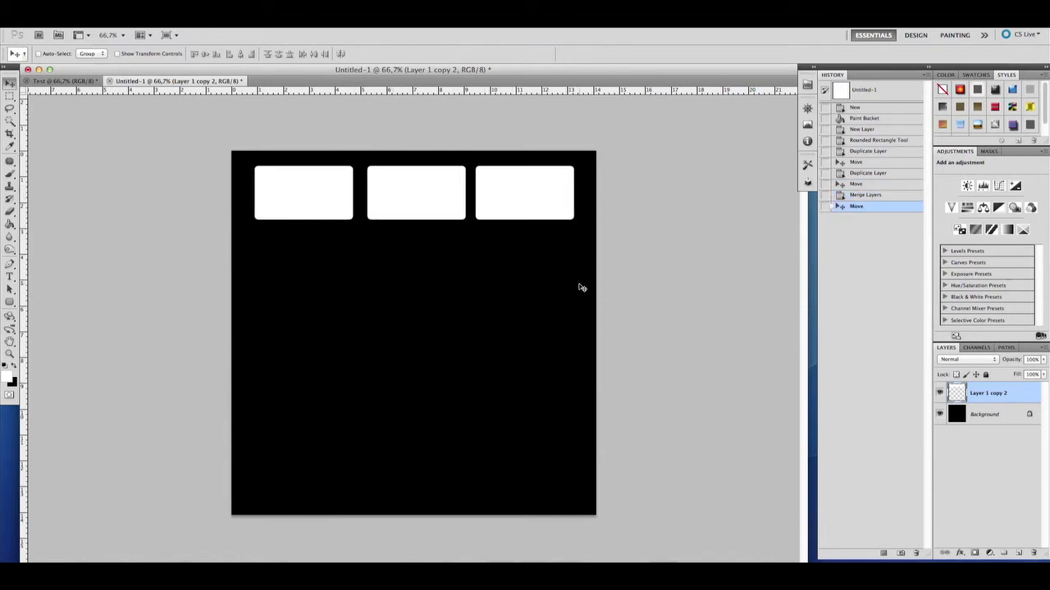
{"action": "right_click", "coordinate": [1002, 396]}
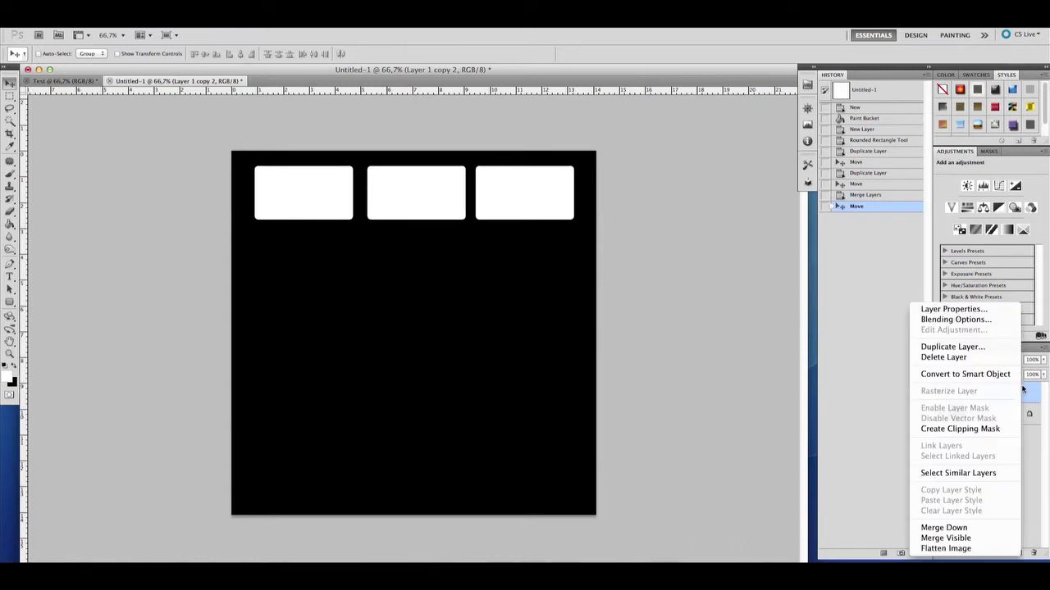
{"action": "left_click", "coordinate": [984, 348]}
{"action": "left_click", "coordinate": [631, 246]}
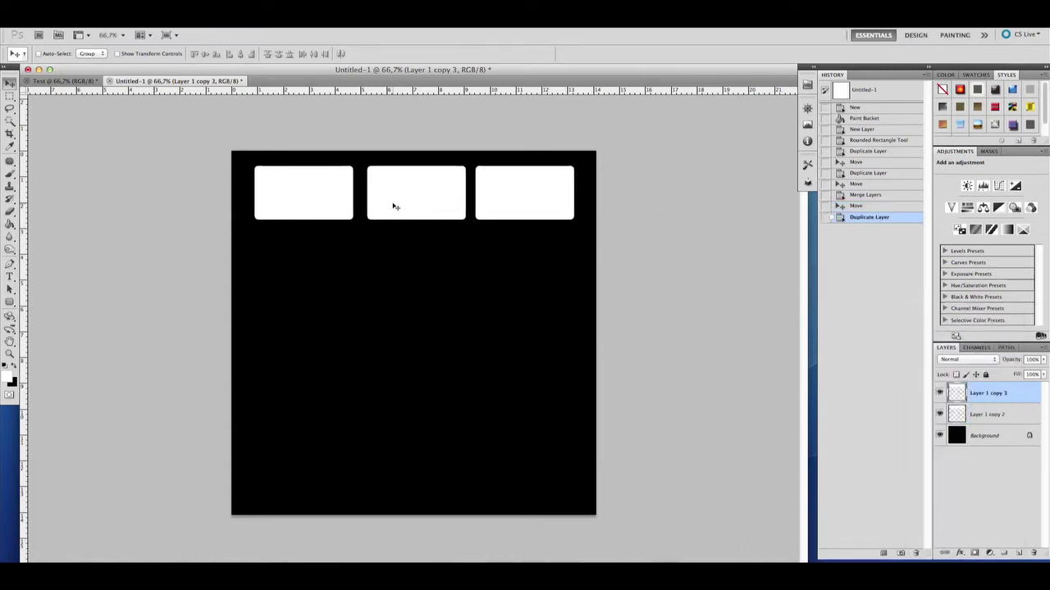
{"action": "left_click_drag", "start_coordinate": [392, 204], "coordinate": [394, 266]}
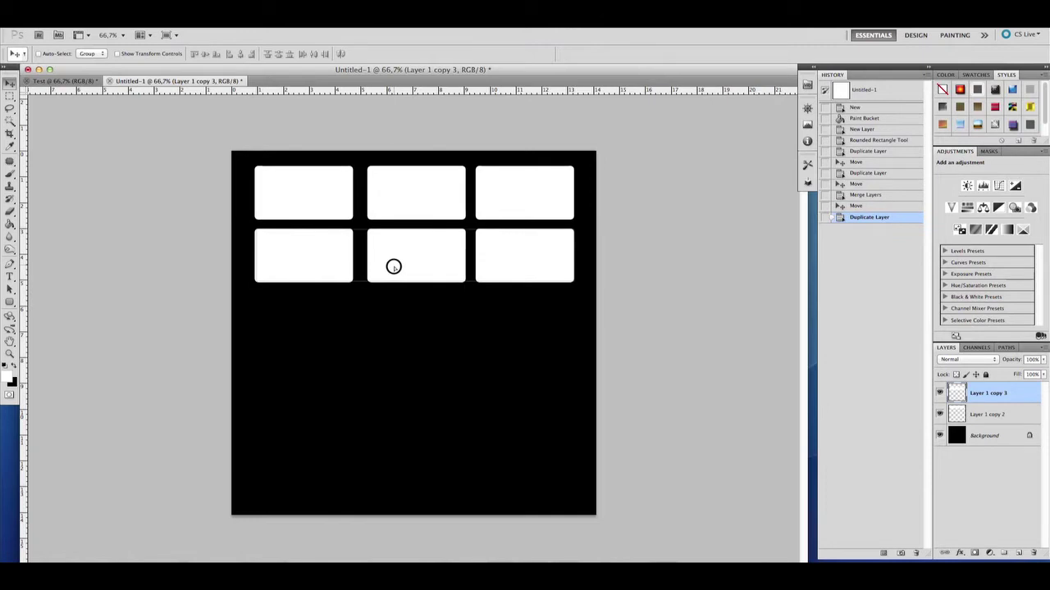
Duplicate the row twice more to form the third and fourth rows
{"action": "right_click", "coordinate": [996, 393]}
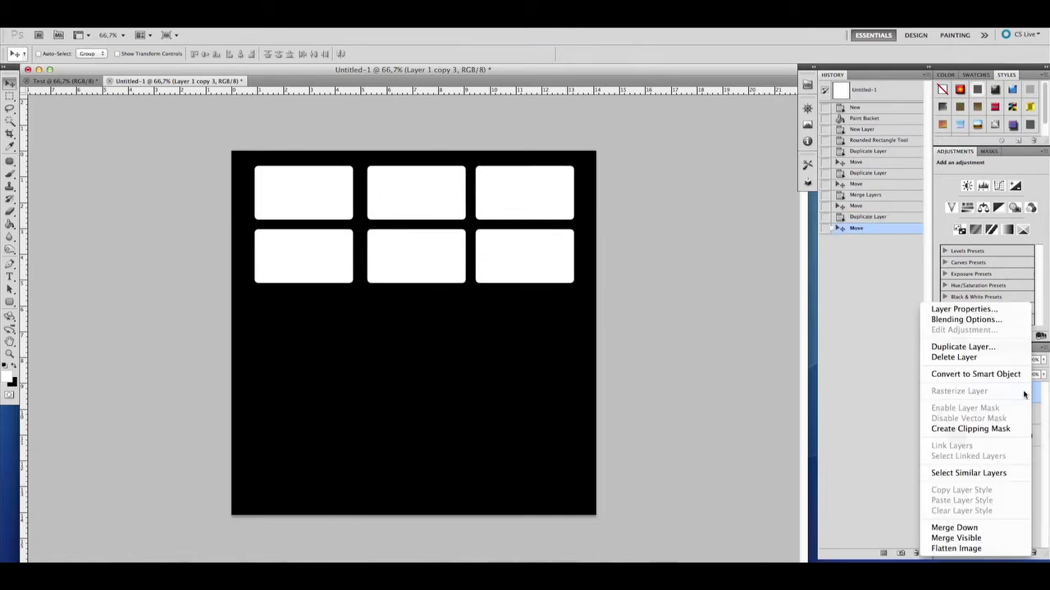
{"action": "left_click", "coordinate": [984, 349]}
{"action": "left_click", "coordinate": [633, 247]}
{"action": "left_click_drag", "start_coordinate": [404, 258], "coordinate": [436, 324]}
{"action": "right_click", "coordinate": [1009, 398]}
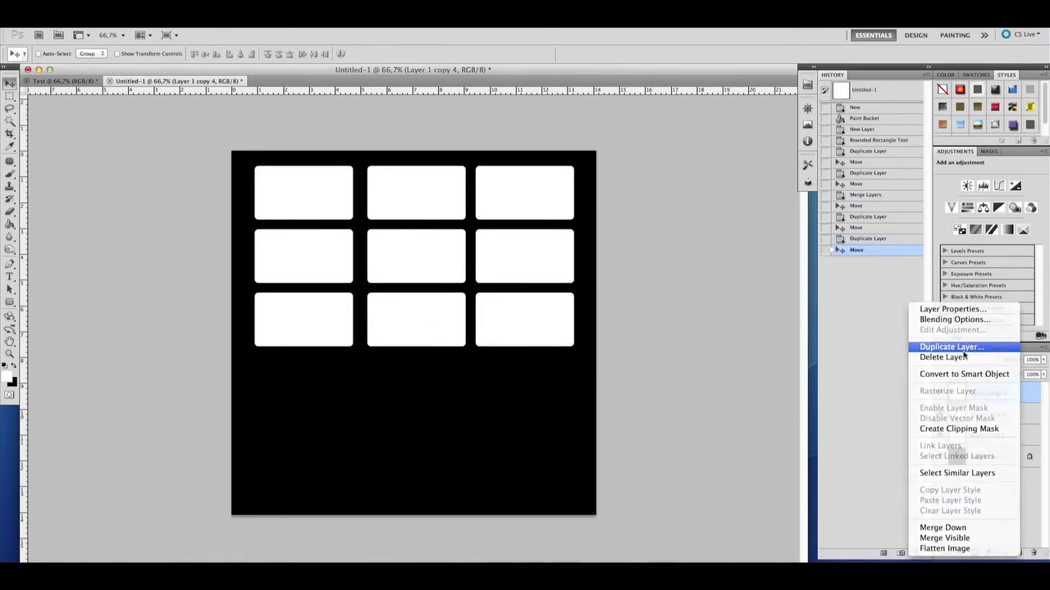
{"action": "left_click", "coordinate": [965, 351]}
{"action": "left_click", "coordinate": [630, 244]}
{"action": "left_click_drag", "start_coordinate": [433, 317], "coordinate": [439, 384]}
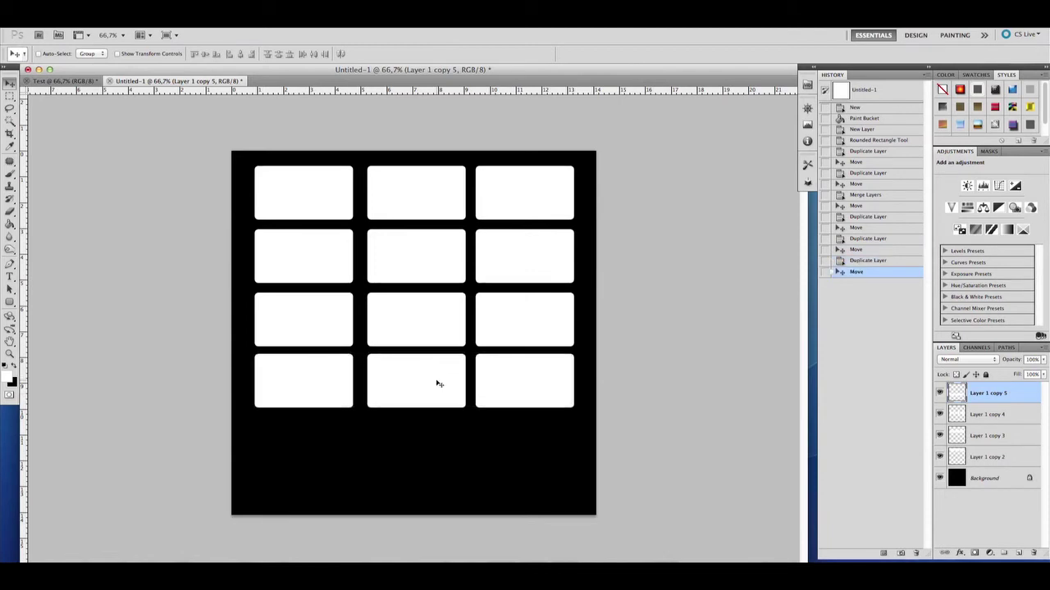
Add a fifth row below and select all five row layers together
{"action": "right_click", "coordinate": [985, 394]}
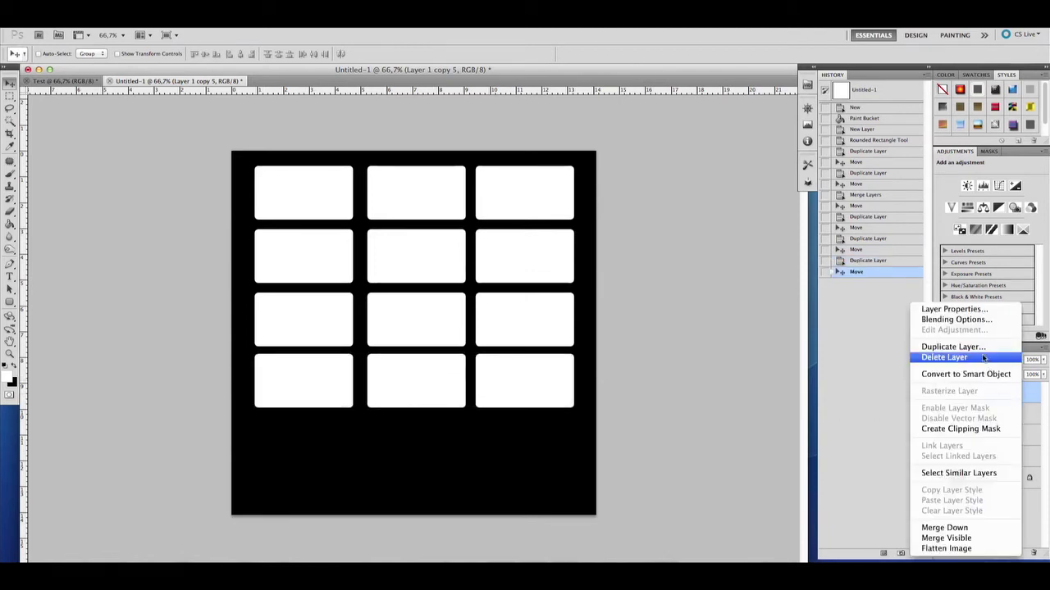
{"action": "left_click", "coordinate": [968, 344]}
{"action": "key", "text": "Return"}
{"action": "left_click_drag", "start_coordinate": [439, 384], "coordinate": [432, 447]}
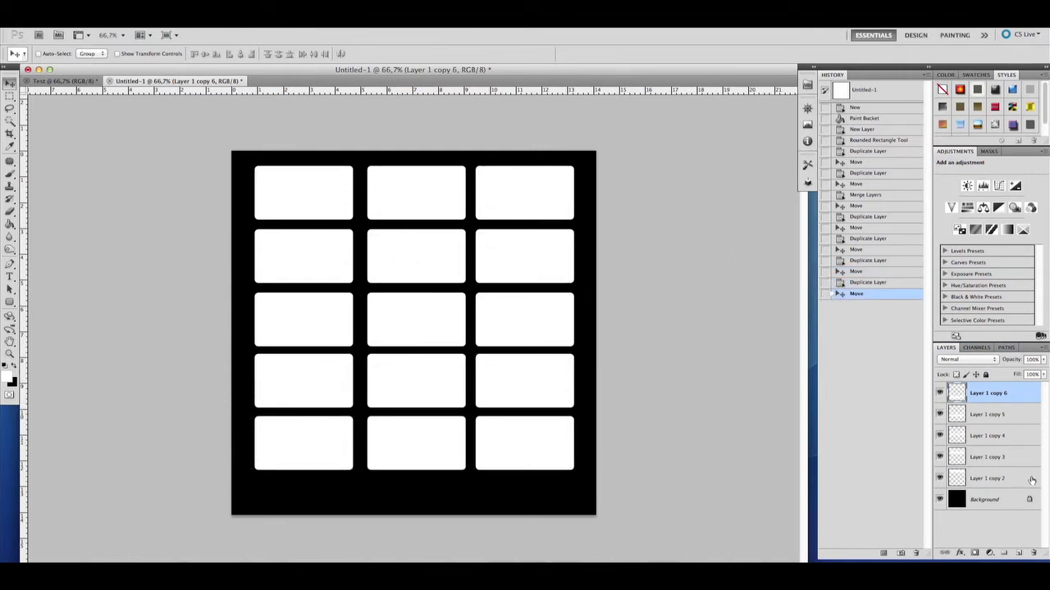
{"action": "left_click", "coordinate": [1037, 478], "text": "shift"}
{"action": "right_click", "coordinate": [1023, 457]}
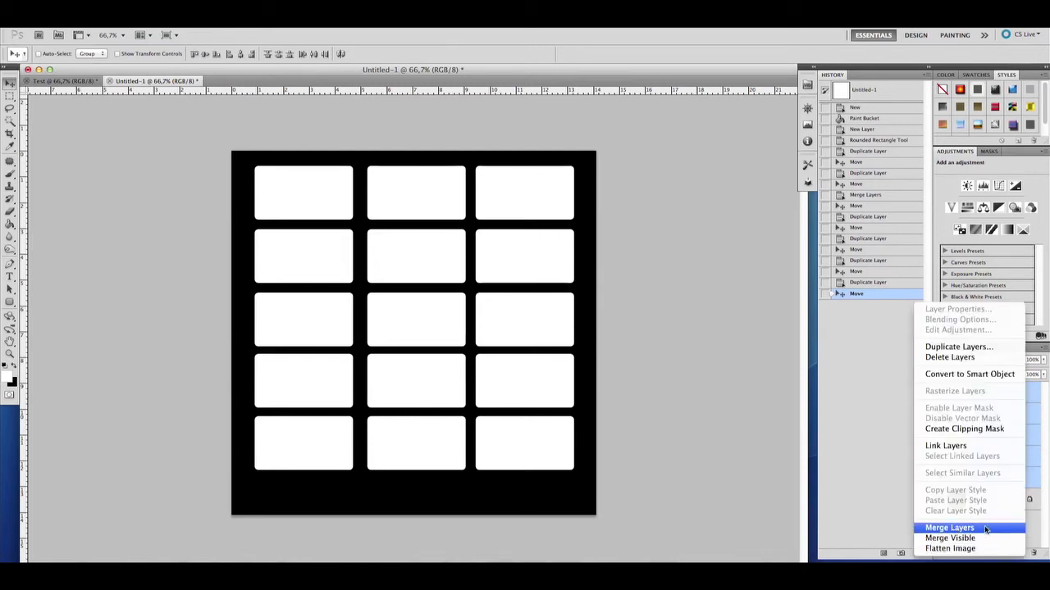
Merge the five row layers into one and move the grid down to center it vertically
{"action": "left_click", "coordinate": [986, 530]}
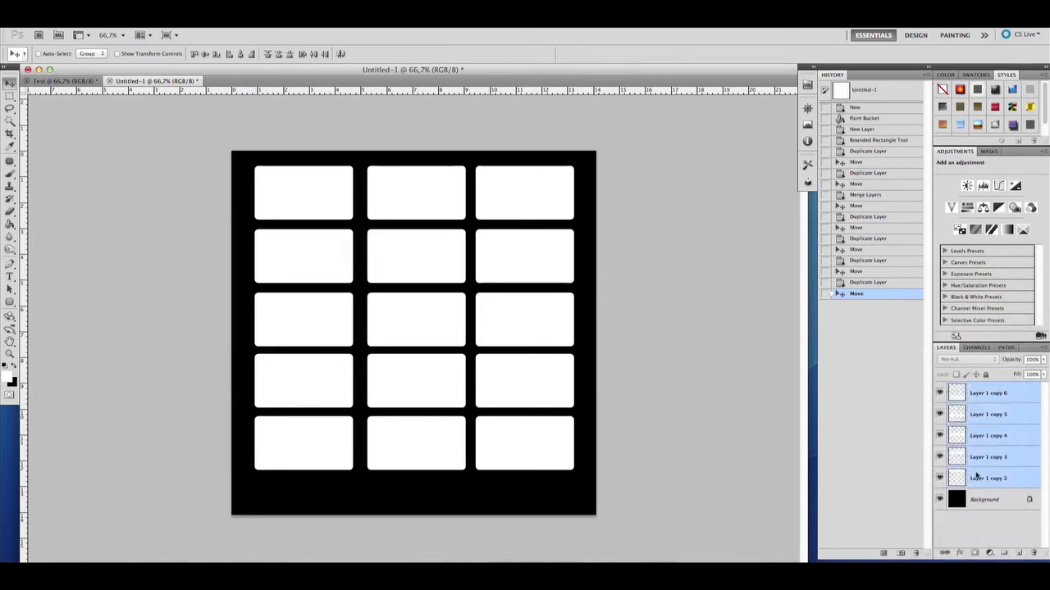
{"action": "left_click_drag", "start_coordinate": [389, 314], "coordinate": [388, 329]}
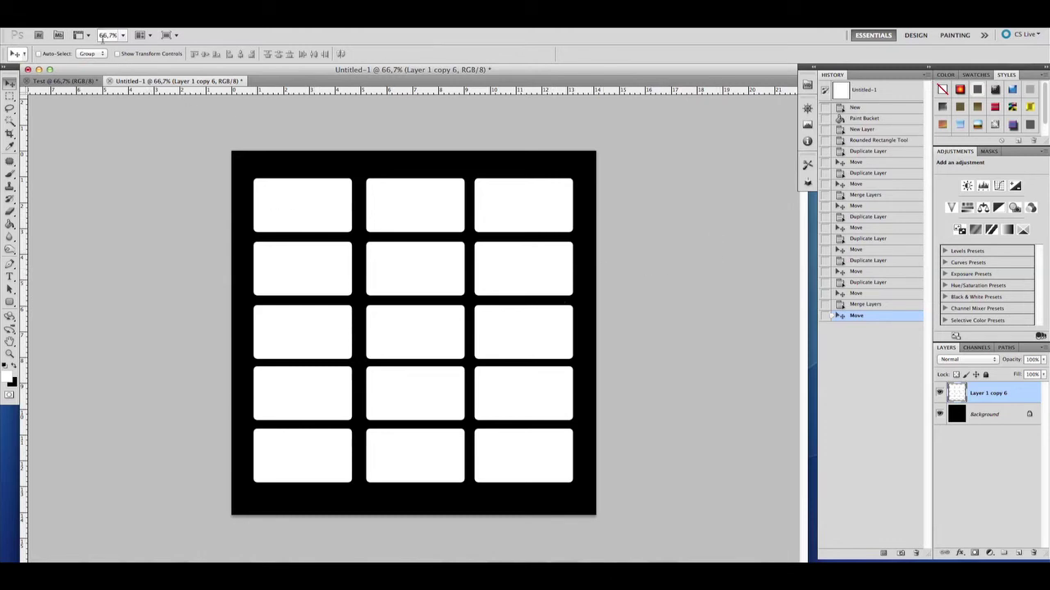
Place the landscape photo DSC06574.JPG into the document as a new layer
{"action": "left_click", "coordinate": [92, 20]}
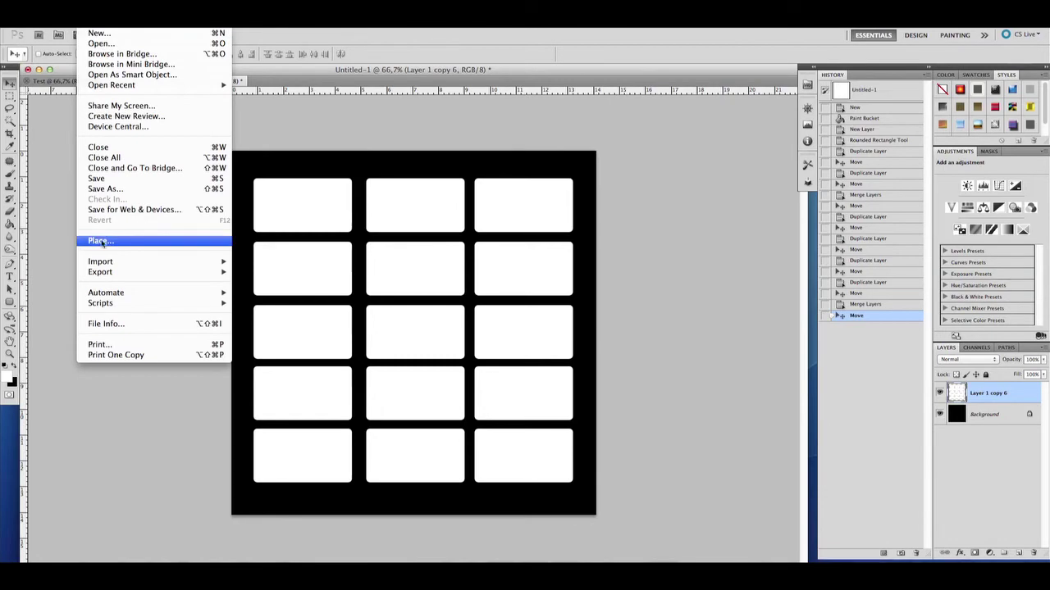
{"action": "left_click", "coordinate": [100, 241]}
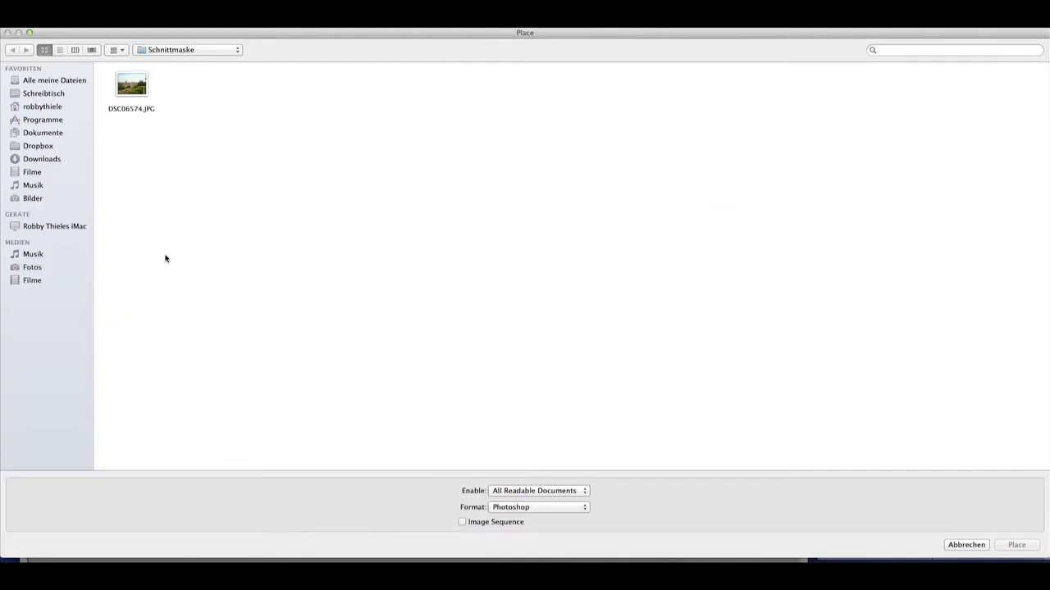
{"action": "left_click", "coordinate": [132, 86]}
{"action": "left_click", "coordinate": [1017, 544]}
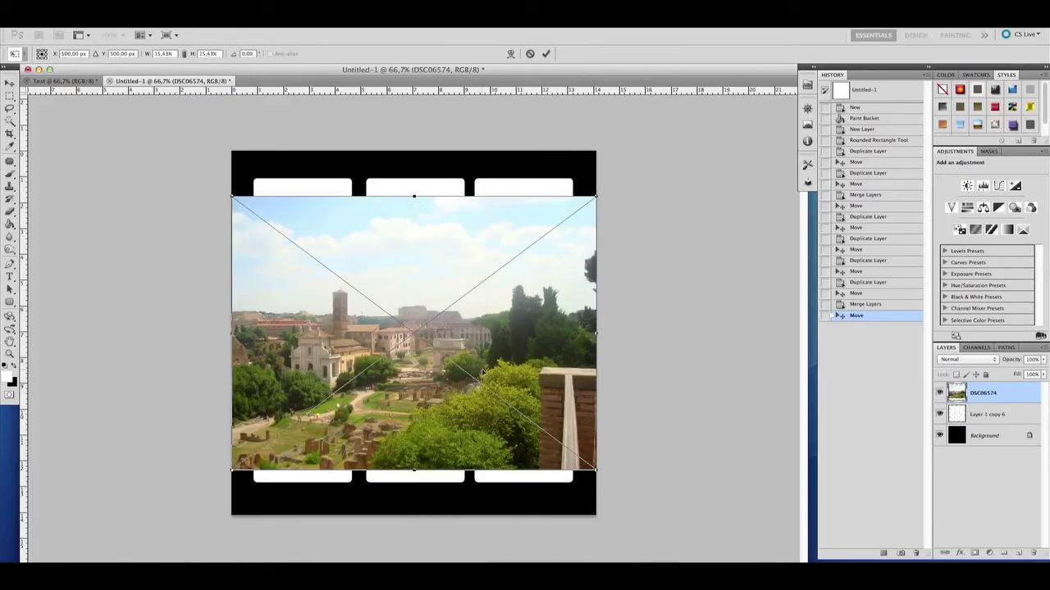
Scale up and reposition the placed photo over the canvas with Free Transform
{"action": "left_click_drag", "start_coordinate": [451, 395], "coordinate": [453, 377]}
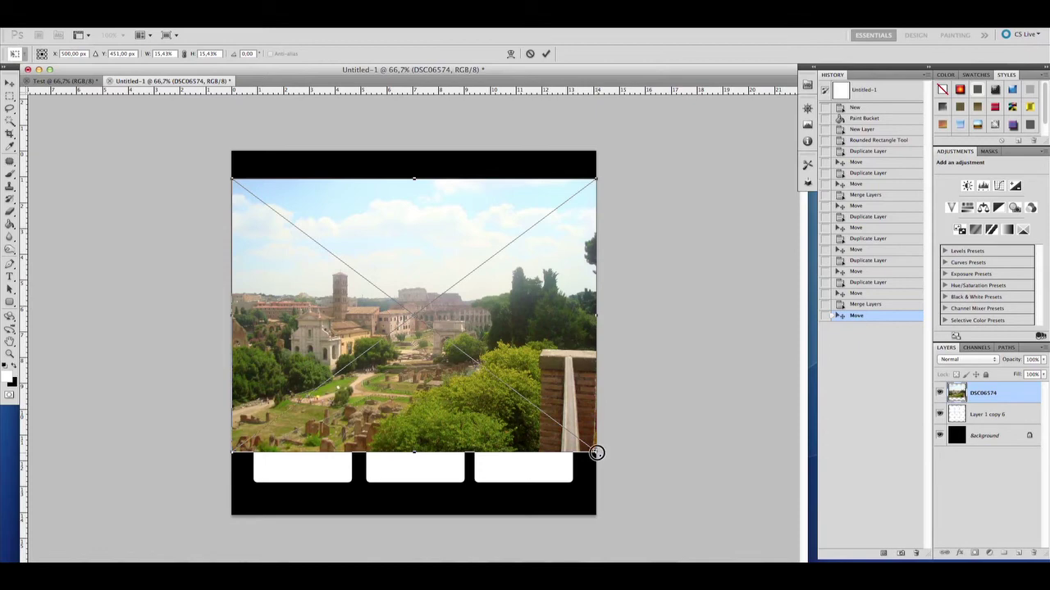
{"action": "left_click_drag", "start_coordinate": [603, 450], "coordinate": [640, 481]}
{"action": "mouse_move", "coordinate": [492, 443]}
{"action": "left_mouse_down"}
{"action": "mouse_move", "coordinate": [469, 464]}
{"action": "mouse_move", "coordinate": [469, 431]}
{"action": "left_mouse_up"}
{"action": "left_click_drag", "start_coordinate": [616, 470], "coordinate": [687, 512]}
{"action": "mouse_move", "coordinate": [632, 427]}
{"action": "left_mouse_down"}
{"action": "mouse_move", "coordinate": [592, 419]}
{"action": "mouse_move", "coordinate": [614, 418]}
{"action": "left_mouse_up"}
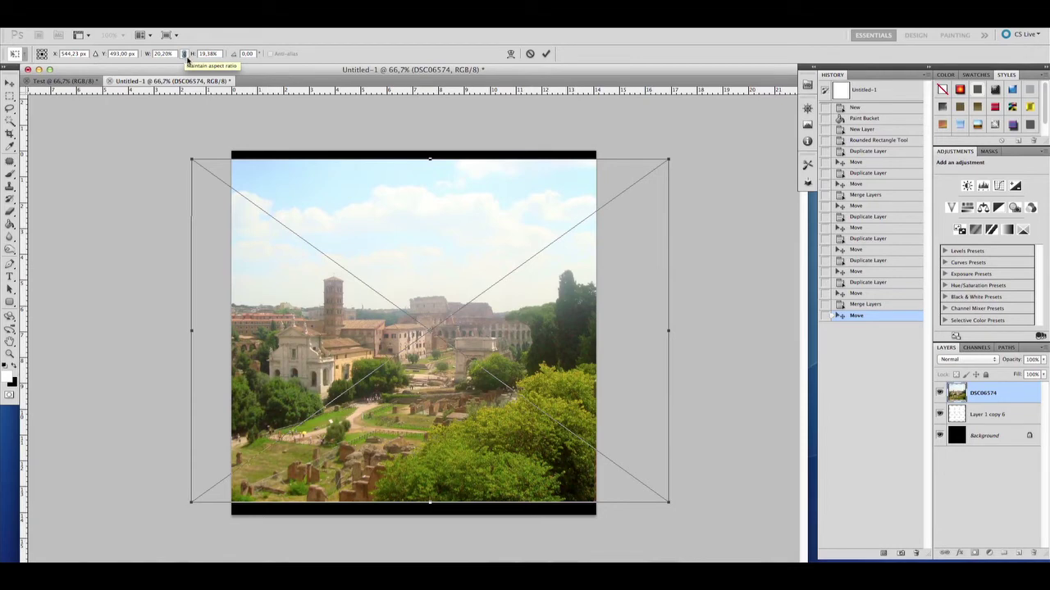
With aspect ratio locked, enlarge the photo to cover the canvas and commit the transform
{"action": "left_click", "coordinate": [185, 54]}
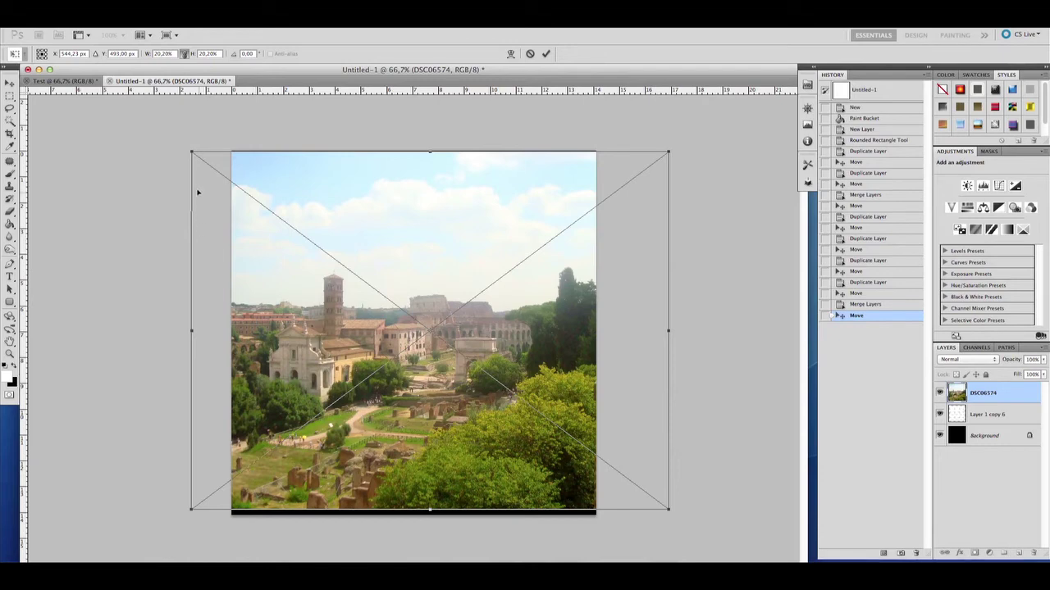
{"action": "left_click_drag", "start_coordinate": [189, 216], "coordinate": [145, 217]}
{"action": "key", "text": "ctrl+z"}
{"action": "left_click_drag", "start_coordinate": [191, 151], "coordinate": [156, 155]}
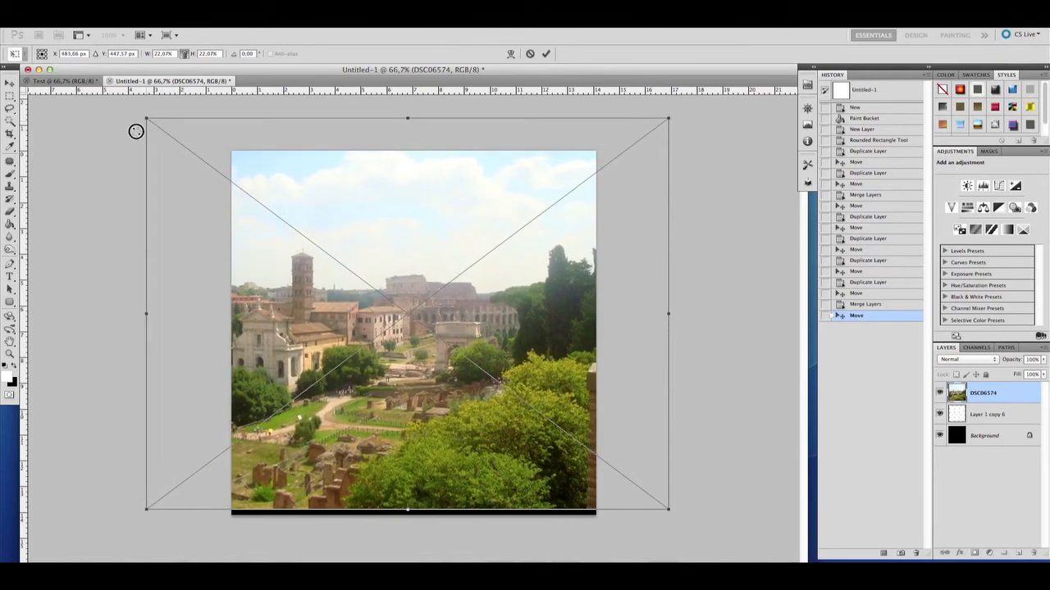
{"action": "left_click_drag", "start_coordinate": [156, 155], "coordinate": [168, 154]}
{"action": "left_click_drag", "start_coordinate": [304, 316], "coordinate": [325, 323]}
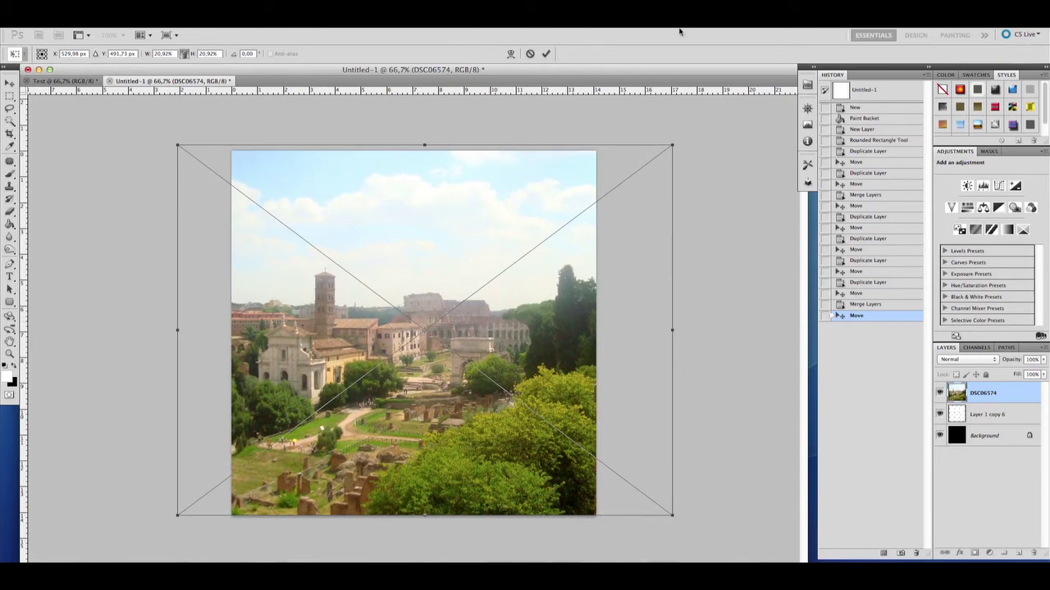
{"action": "left_click", "coordinate": [548, 54]}
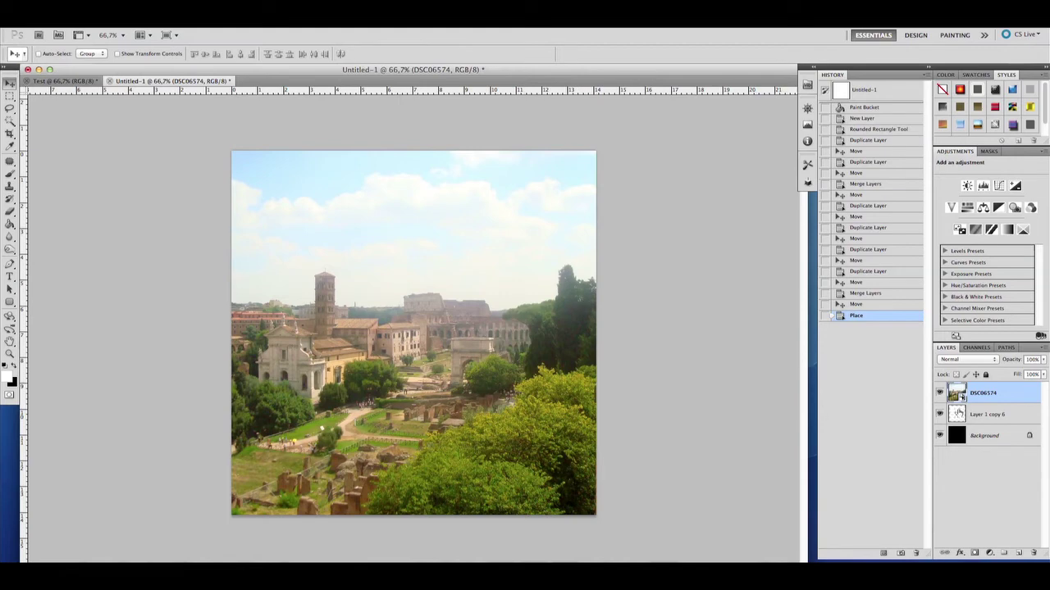
{"action": "left_click", "coordinate": [940, 394]}
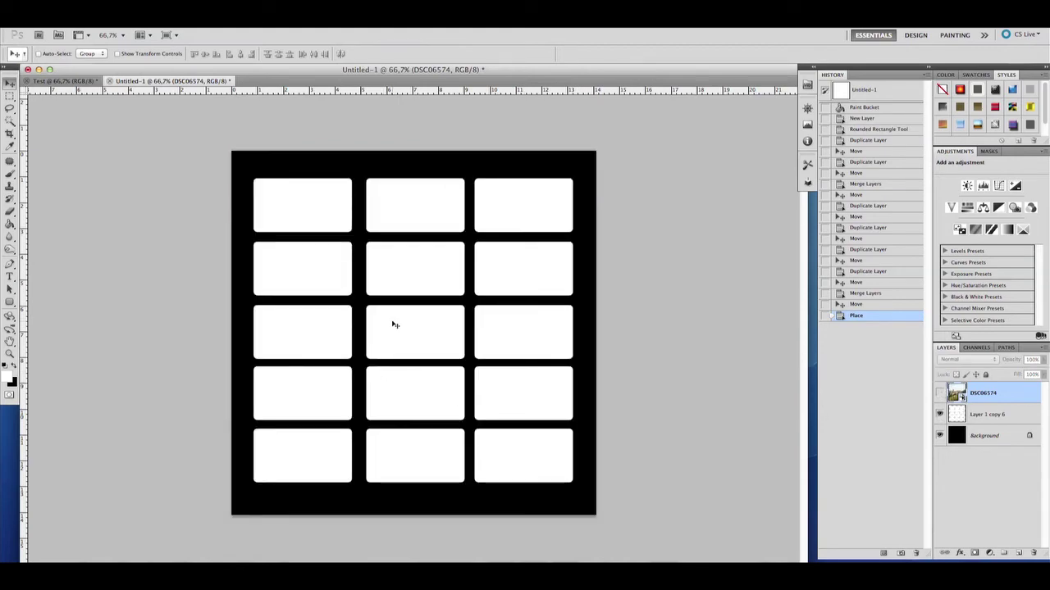
{"action": "left_click", "coordinate": [940, 393]}
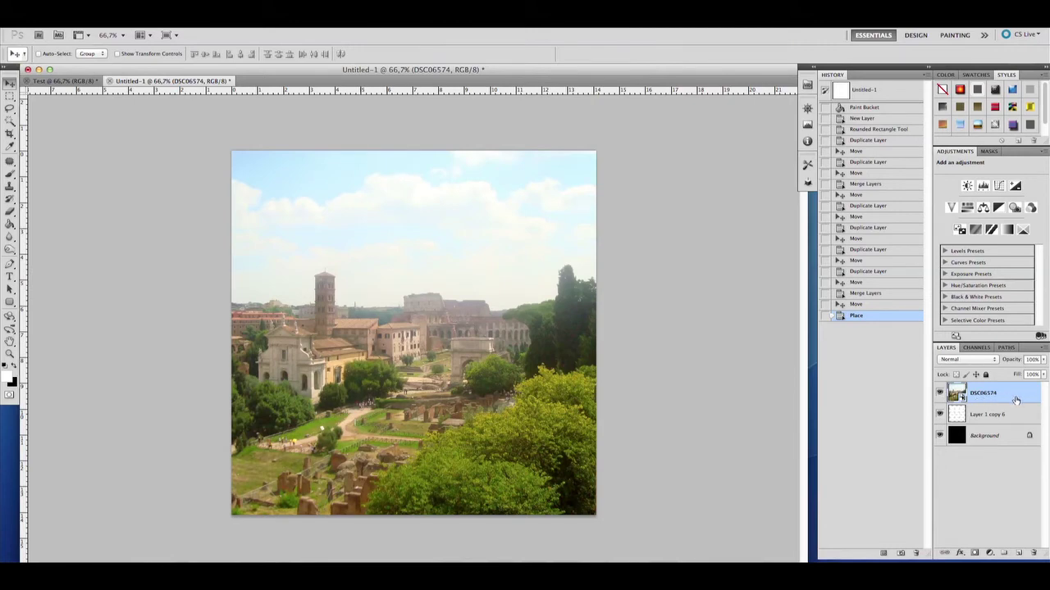
{"action": "right_click", "coordinate": [1017, 400]}
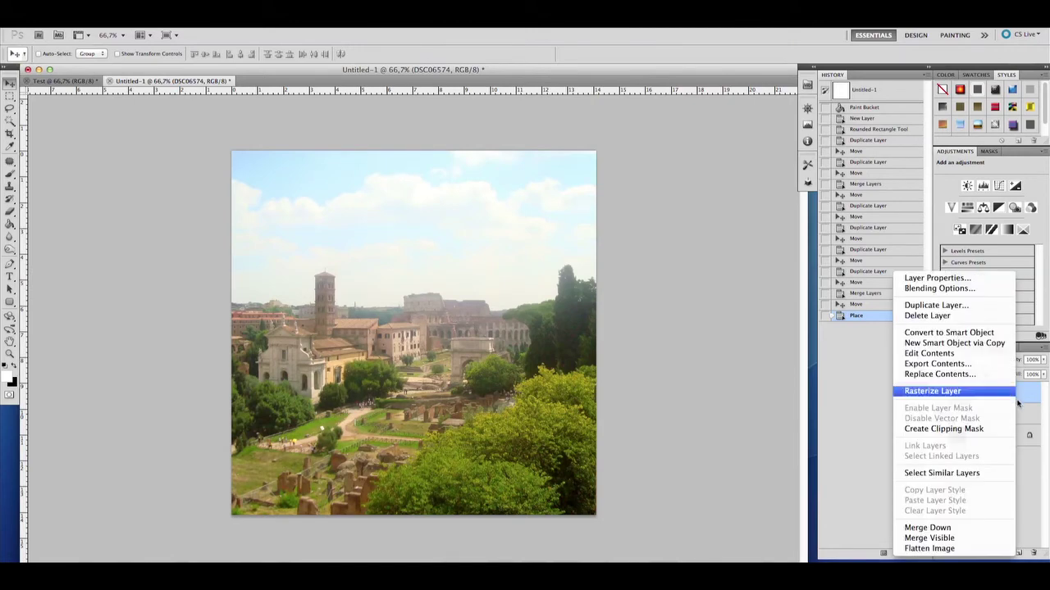
Create a clipping mask so the DSC06574 photo shows only inside the rectangle grid
{"action": "left_click", "coordinate": [952, 429]}
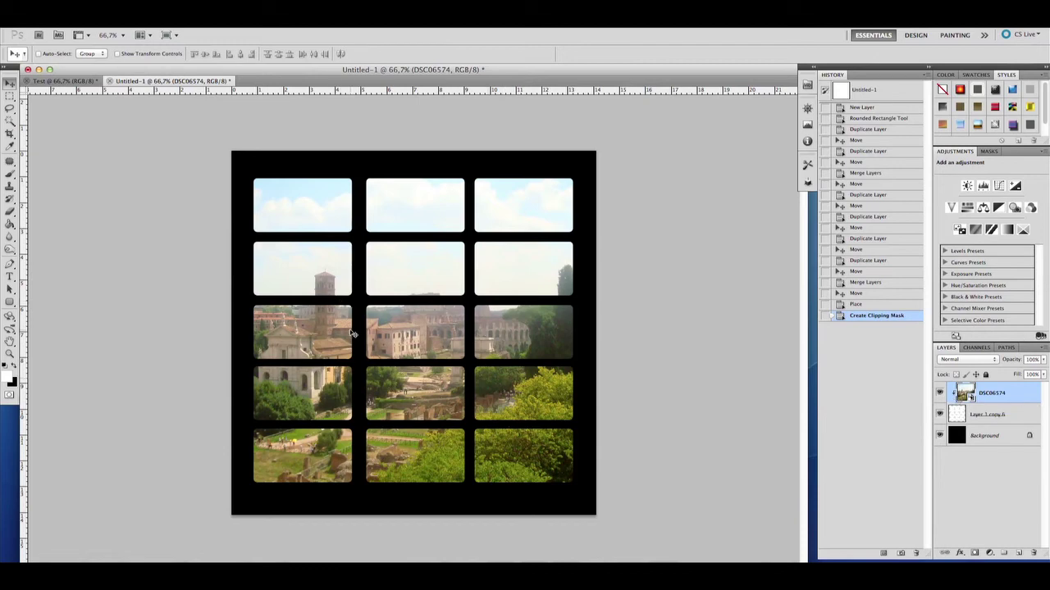
{"action": "left_click", "coordinate": [976, 412]}
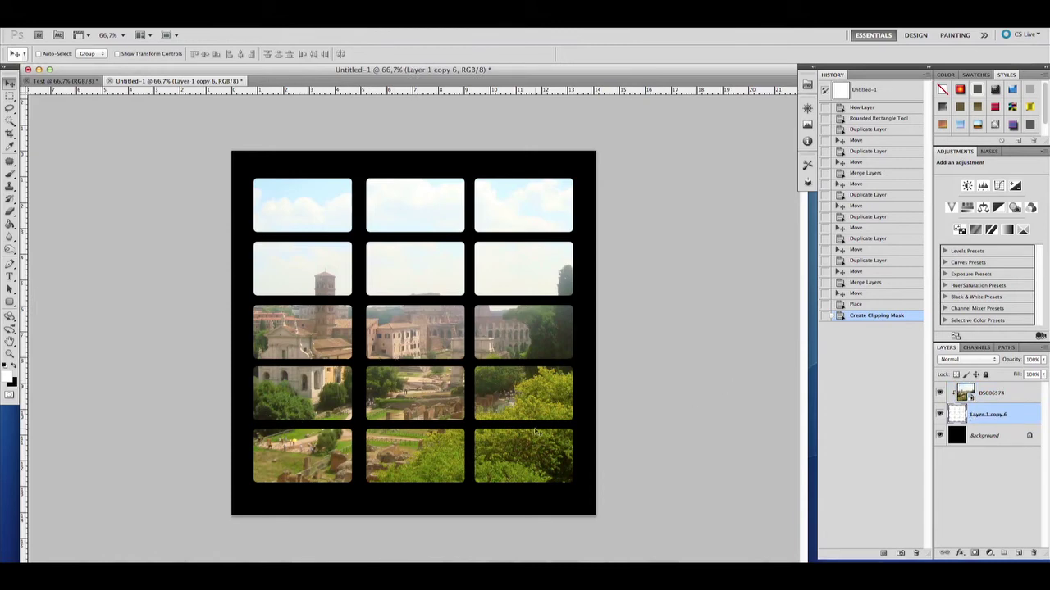
{"action": "left_click", "coordinate": [993, 392]}
{"action": "left_click", "coordinate": [992, 414]}
{"action": "left_click", "coordinate": [940, 392]}
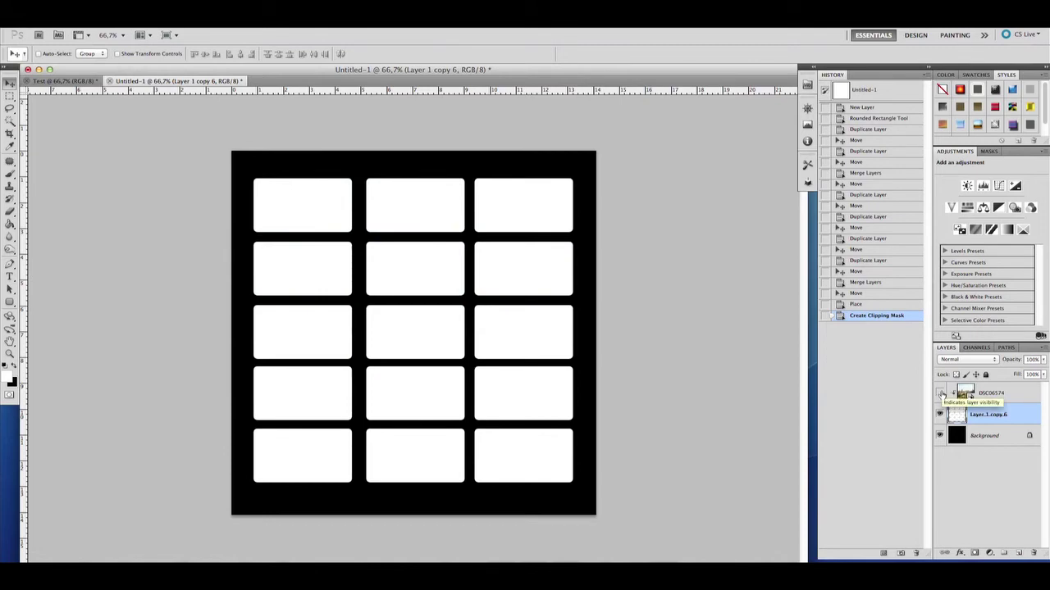
{"action": "left_click", "coordinate": [940, 393]}
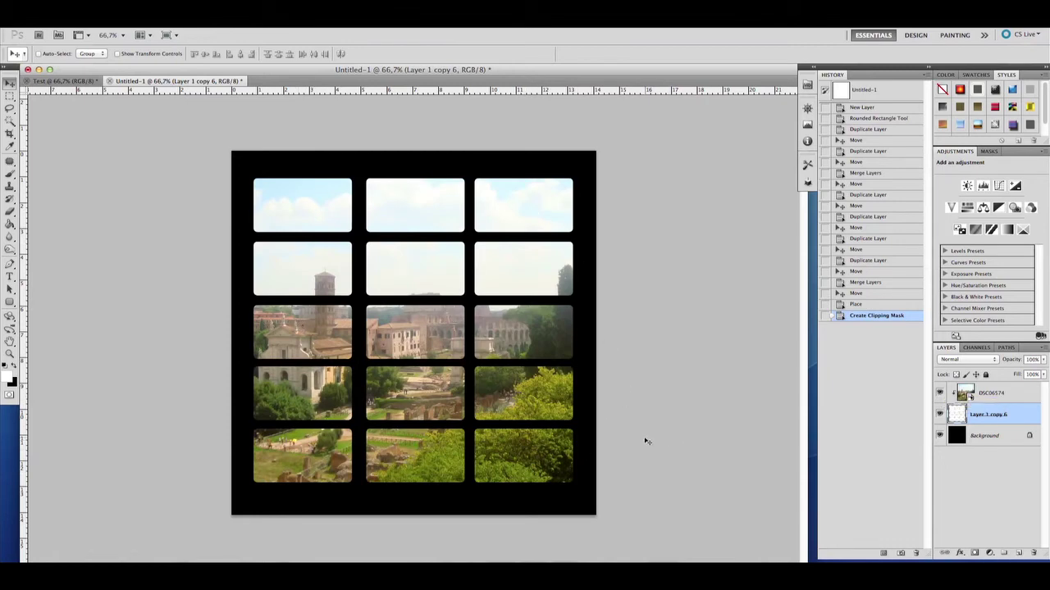
{"action": "left_click", "coordinate": [1009, 397]}
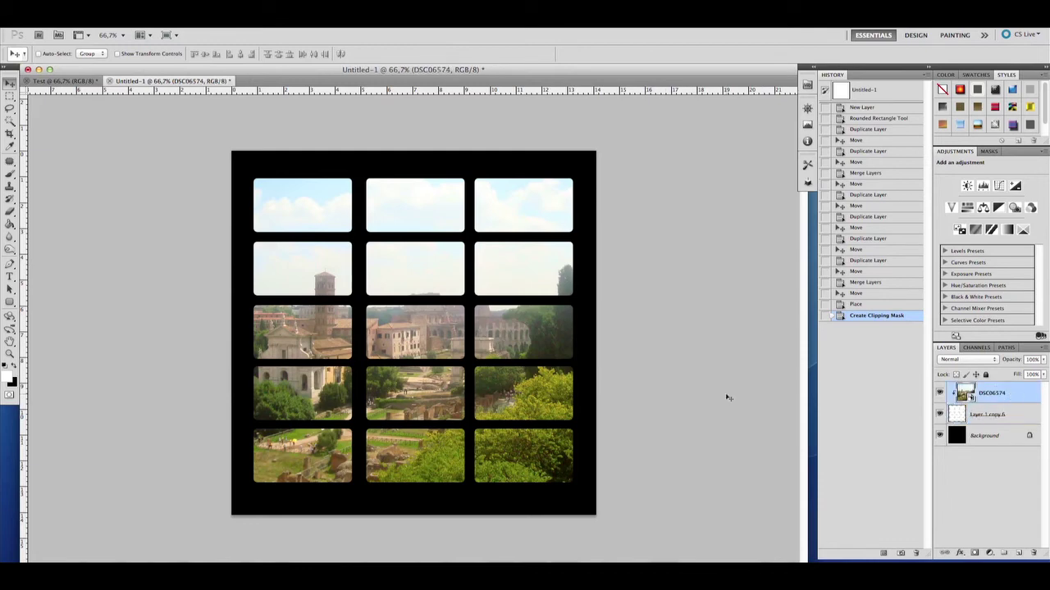
Reposition the photo within the tiles, then nudge the Layer 1 copy 6 grid right and down
{"action": "mouse_move", "coordinate": [441, 403]}
{"action": "left_mouse_down"}
{"action": "mouse_move", "coordinate": [440, 389]}
{"action": "mouse_move", "coordinate": [432, 396]}
{"action": "mouse_move", "coordinate": [436, 349]}
{"action": "left_mouse_up"}
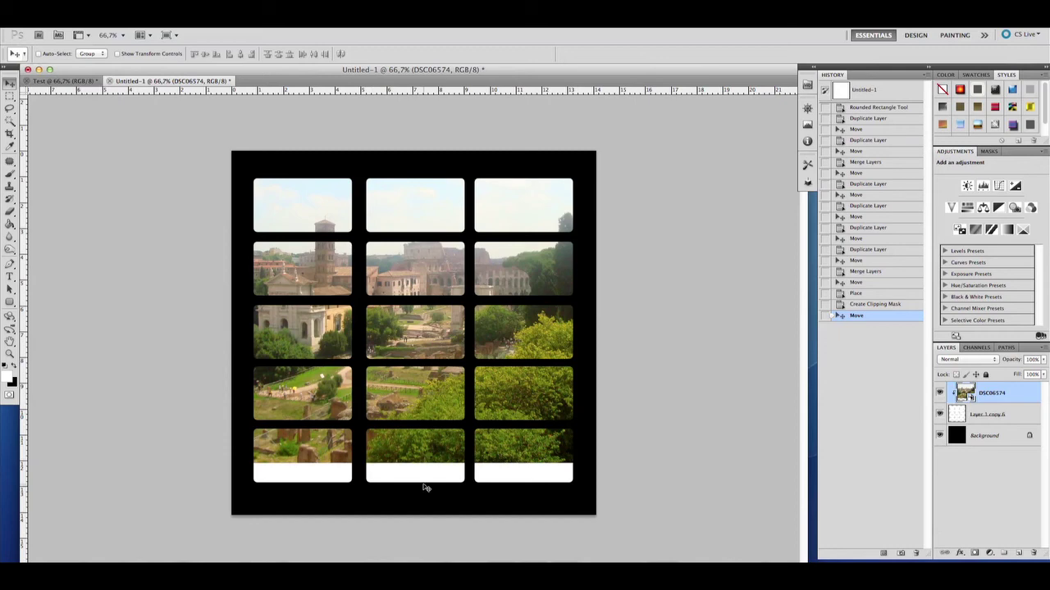
{"action": "left_click_drag", "start_coordinate": [429, 443], "coordinate": [429, 487]}
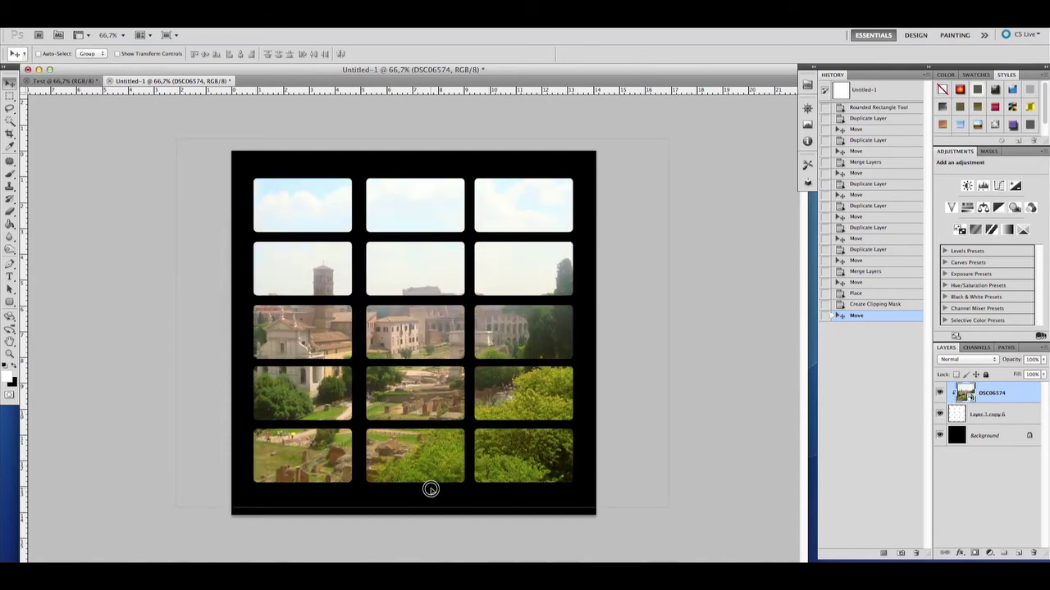
{"action": "left_click", "coordinate": [1024, 412]}
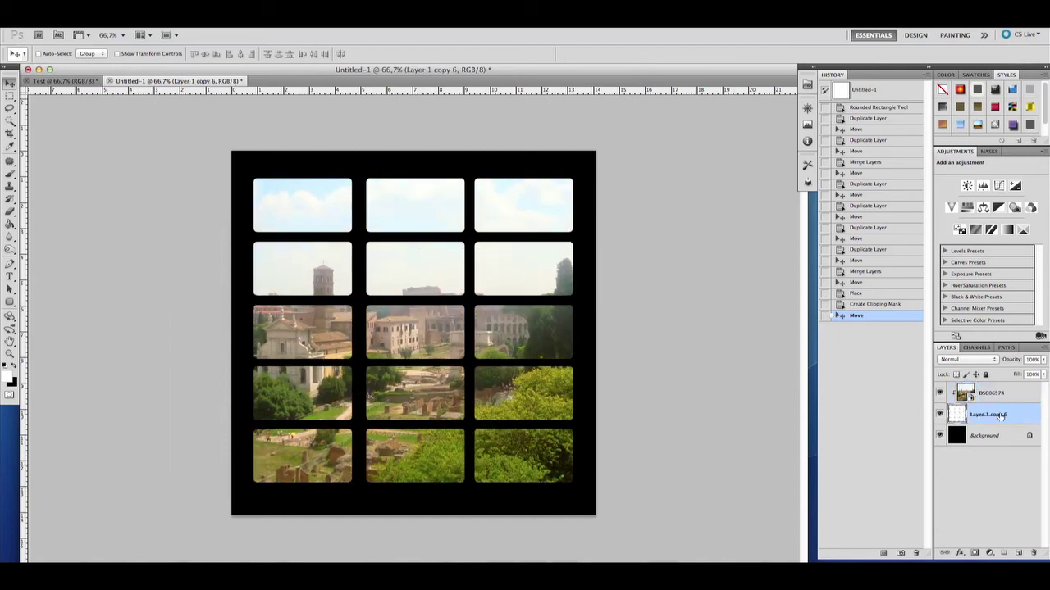
{"action": "left_click_drag", "start_coordinate": [385, 314], "coordinate": [411, 323]}
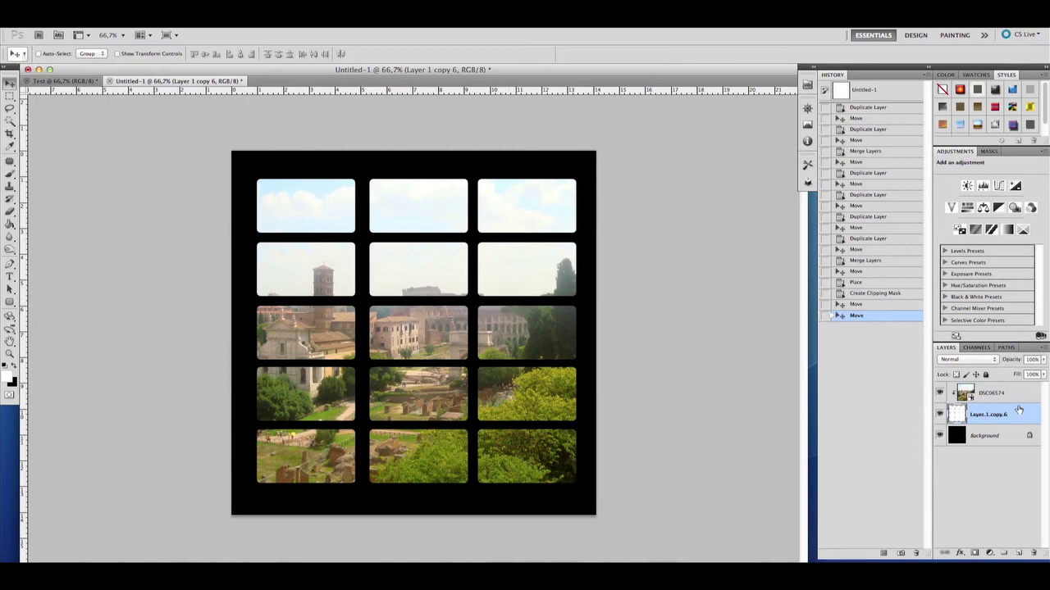
{"action": "double_click", "coordinate": [1032, 415]}
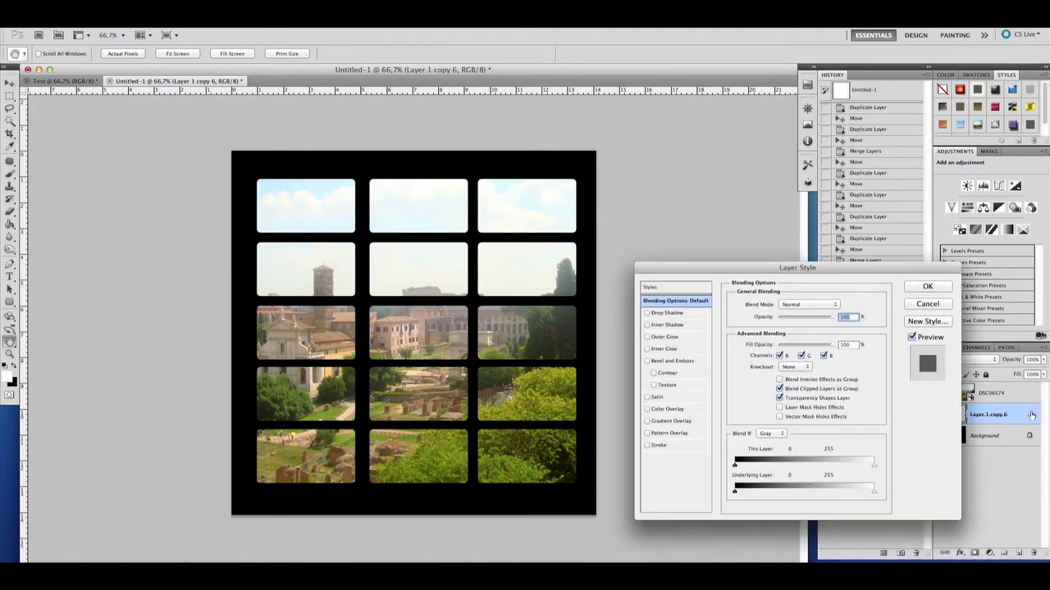
Add a thickened white (ffffff) stroke layer style to the rounded-rectangle grid layer, Layer 1 copy 6
{"action": "left_click", "coordinate": [660, 447]}
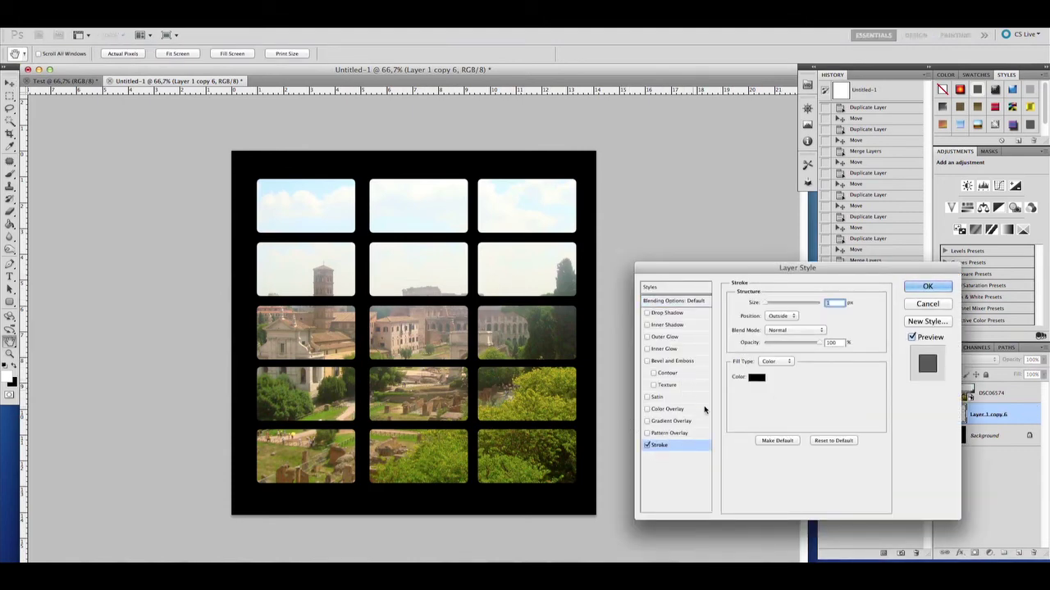
{"action": "left_click", "coordinate": [755, 379]}
{"action": "left_click_drag", "start_coordinate": [755, 383], "coordinate": [598, 312]}
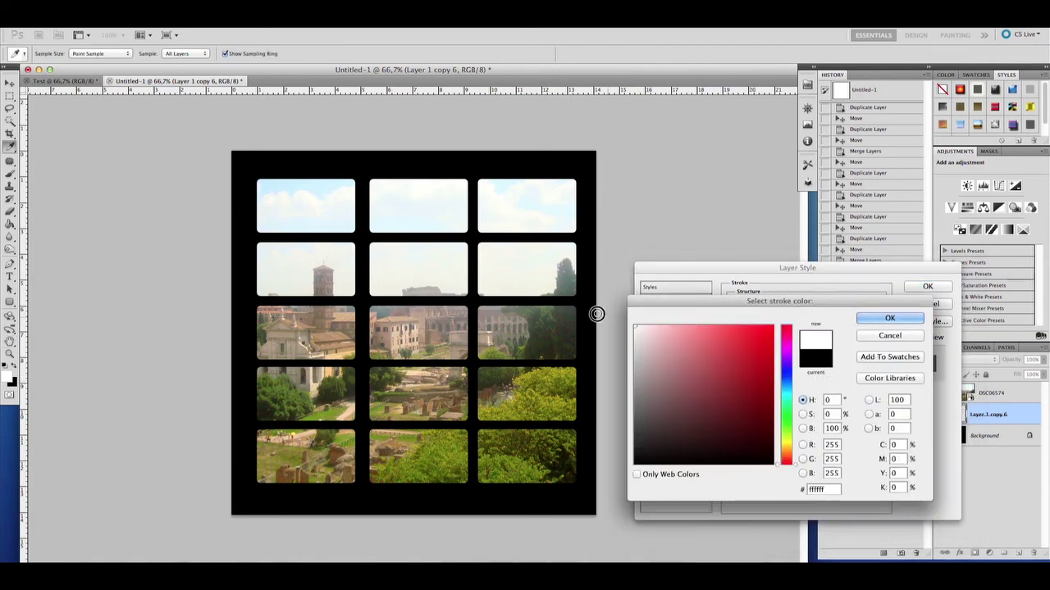
{"action": "left_click", "coordinate": [891, 319]}
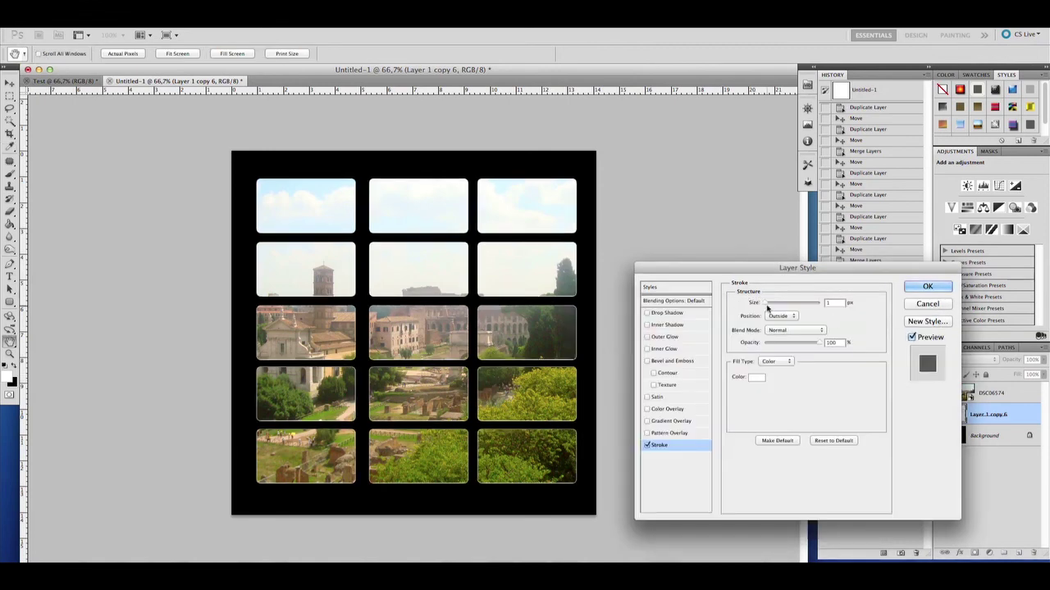
{"action": "left_click_drag", "start_coordinate": [760, 305], "coordinate": [759, 302]}
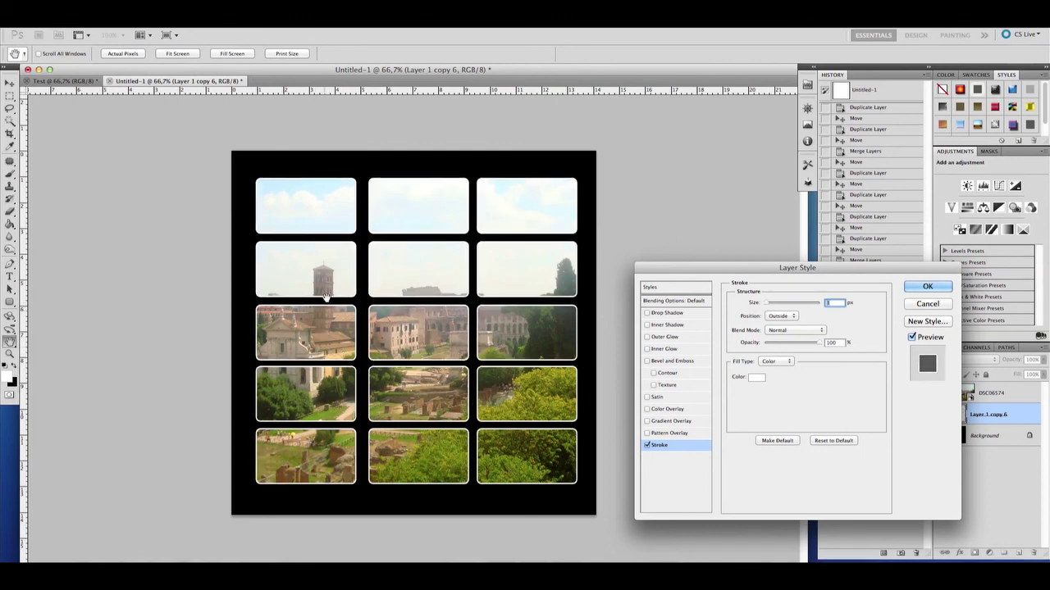
{"action": "left_click", "coordinate": [914, 289]}
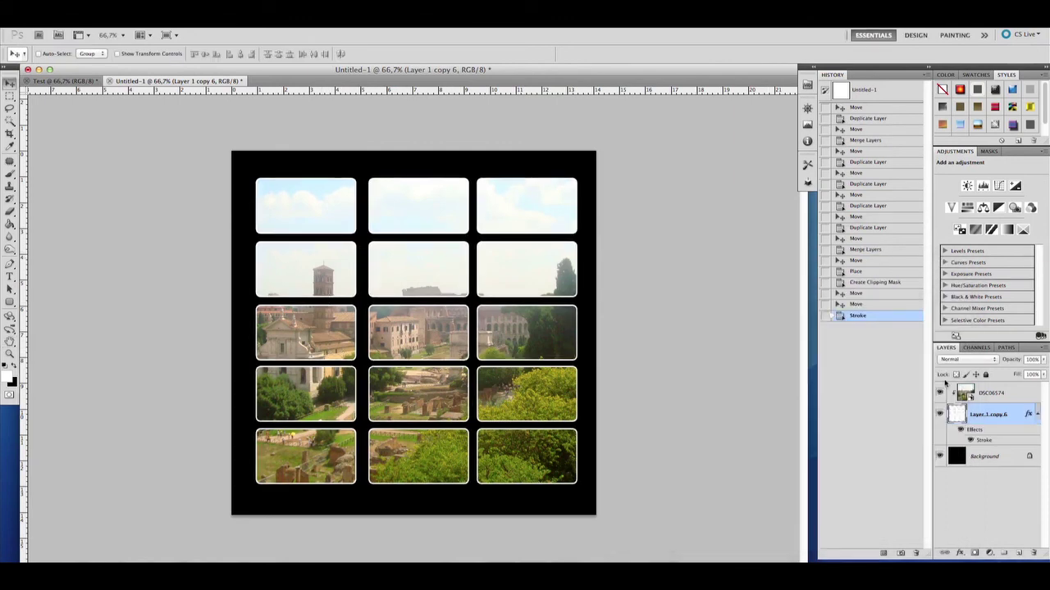
{"action": "left_click", "coordinate": [1013, 397]}
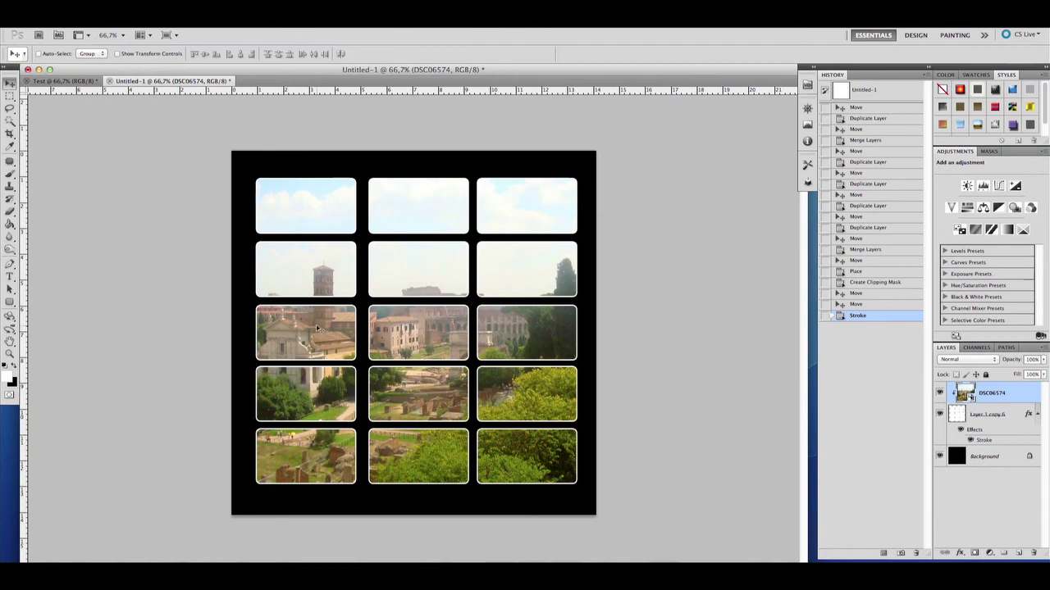
{"action": "double_click", "coordinate": [1020, 413]}
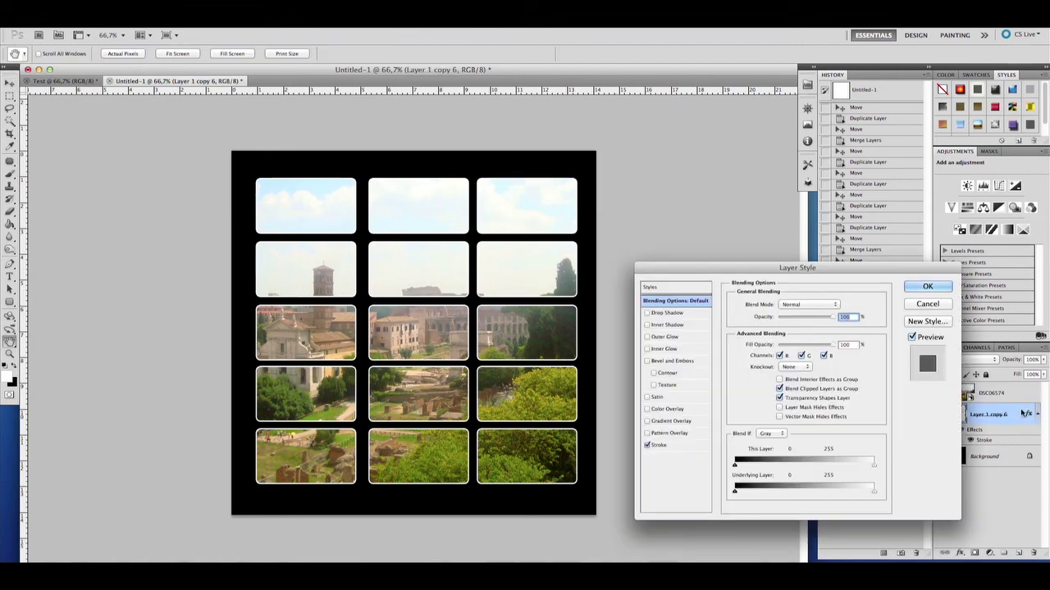
{"action": "left_click", "coordinate": [927, 287]}
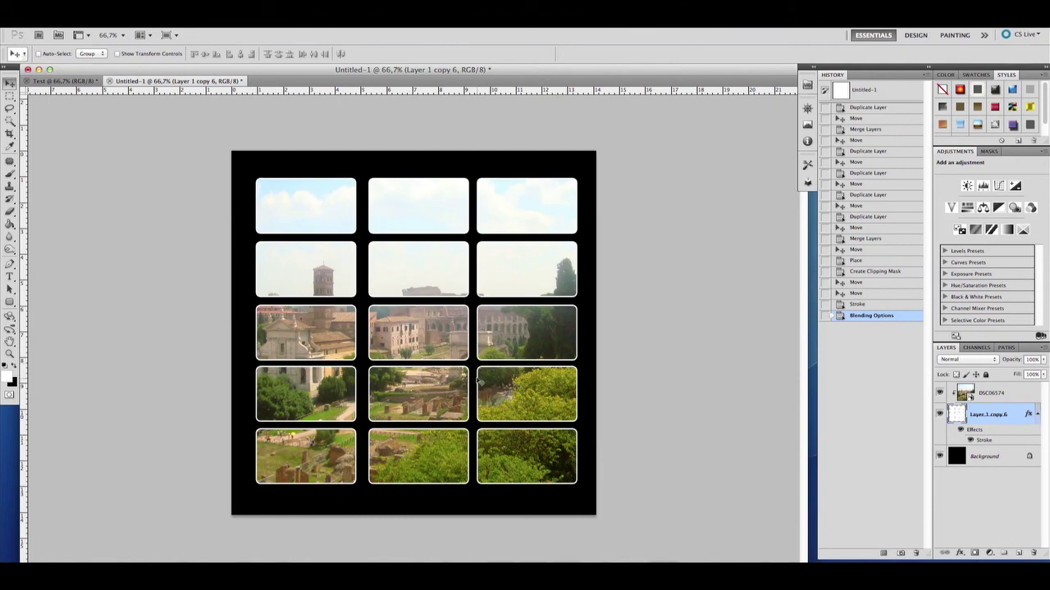
Nudge the tile grid slightly right and down, then select the DSC06574 photo layer
{"action": "left_click_drag", "start_coordinate": [458, 389], "coordinate": [463, 402]}
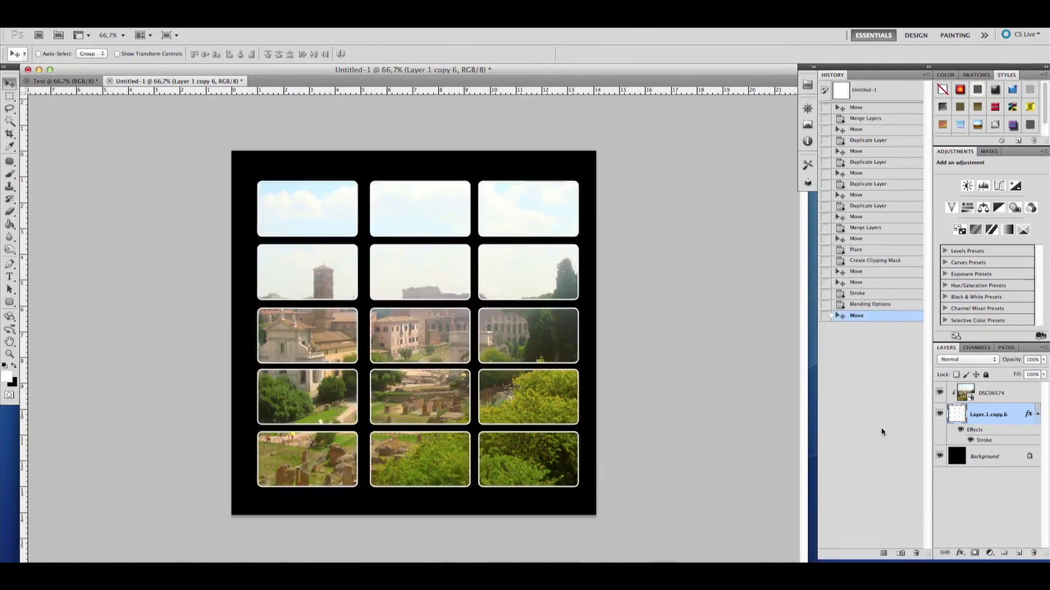
{"action": "left_click", "coordinate": [1027, 394]}
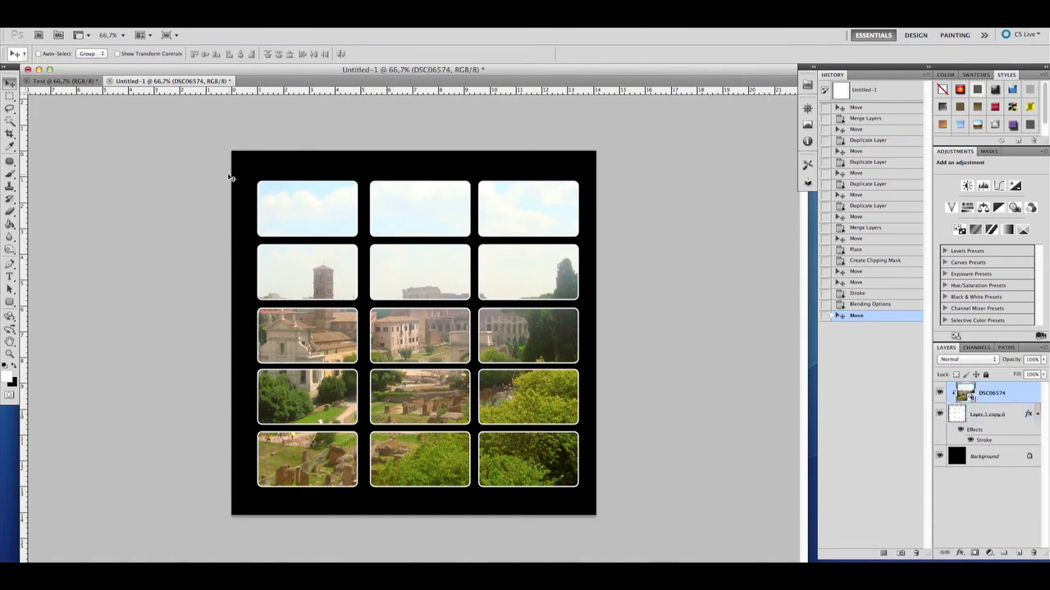